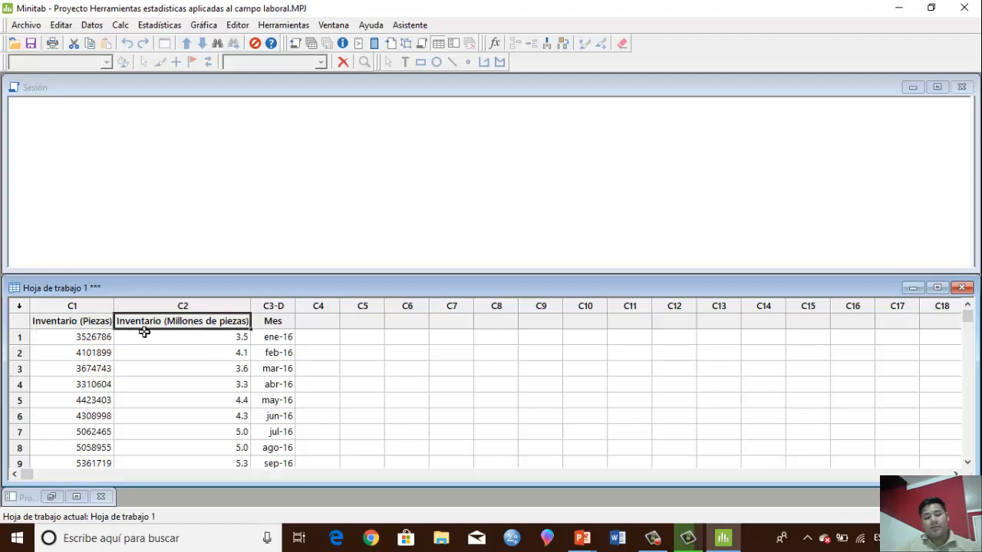
Examine the Mes column from its first month to its last filled row to check the period covered by the inventory data
click(283, 322)
click(292, 333)
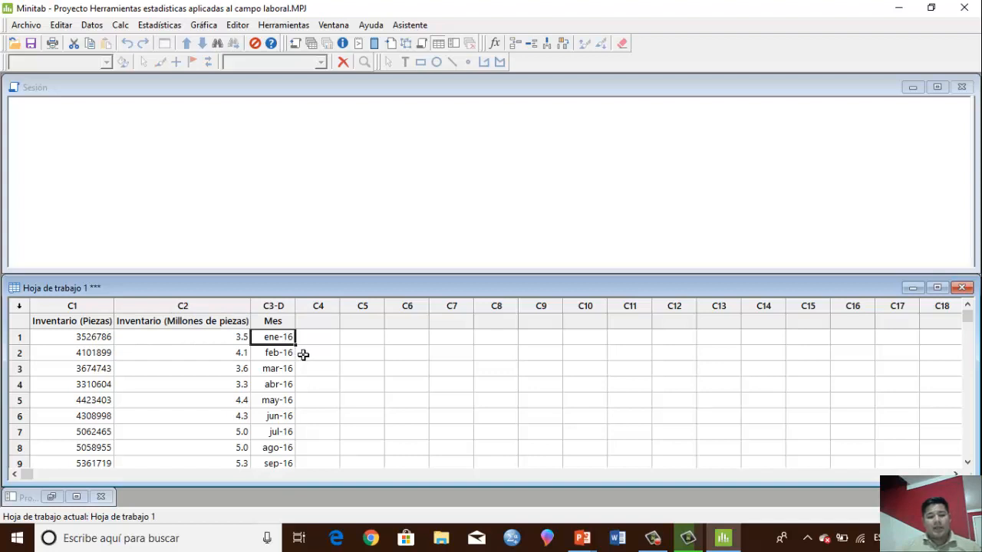
scroll(304, 355, down, 5)
scroll(303, 354, down, 7)
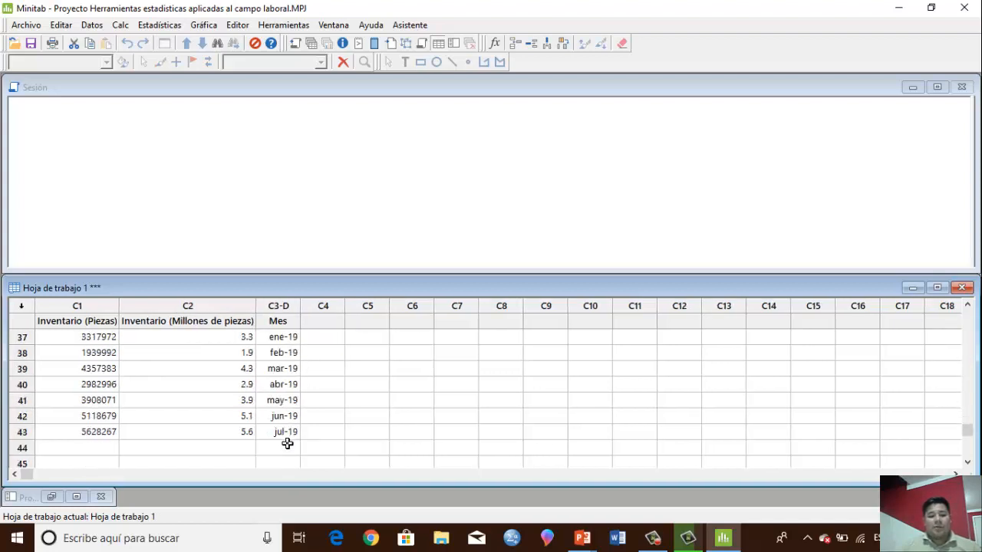
click(281, 434)
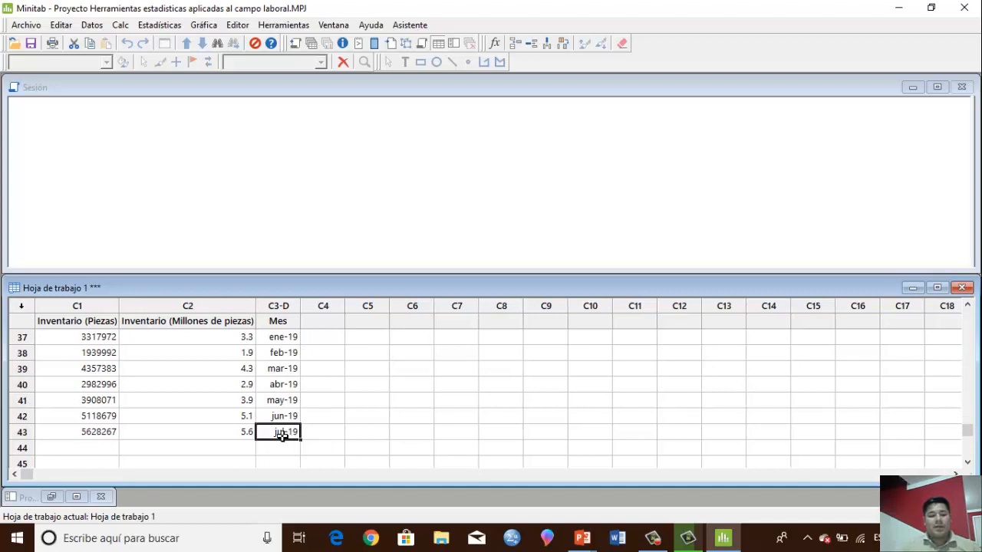
click(25, 433)
click(357, 416)
scroll(361, 418, up, 2)
scroll(360, 418, up, 10)
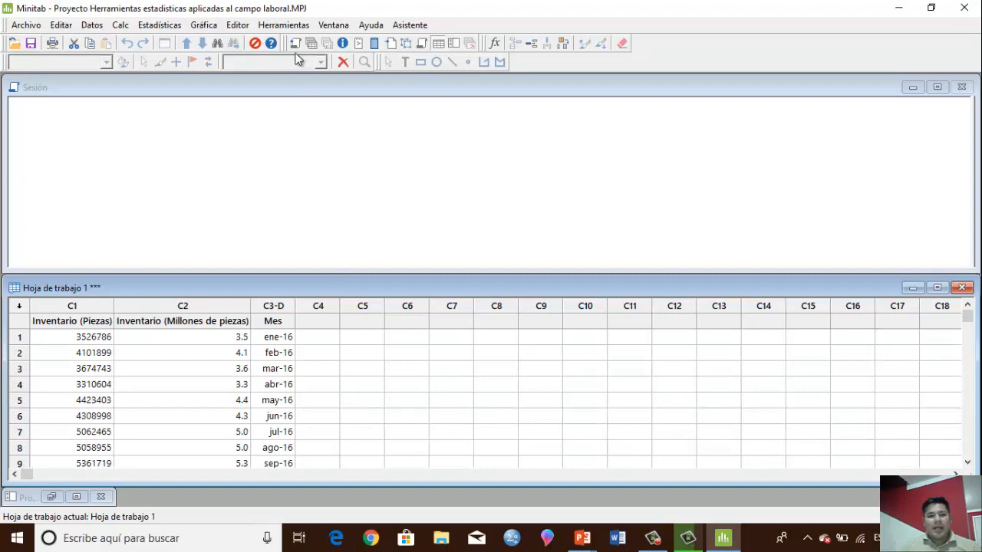
Set up a simple histogram of 'Inventario (Piezas)' with the title "Distribucion de frecuencias (Inventario piezas)"
click(203, 26)
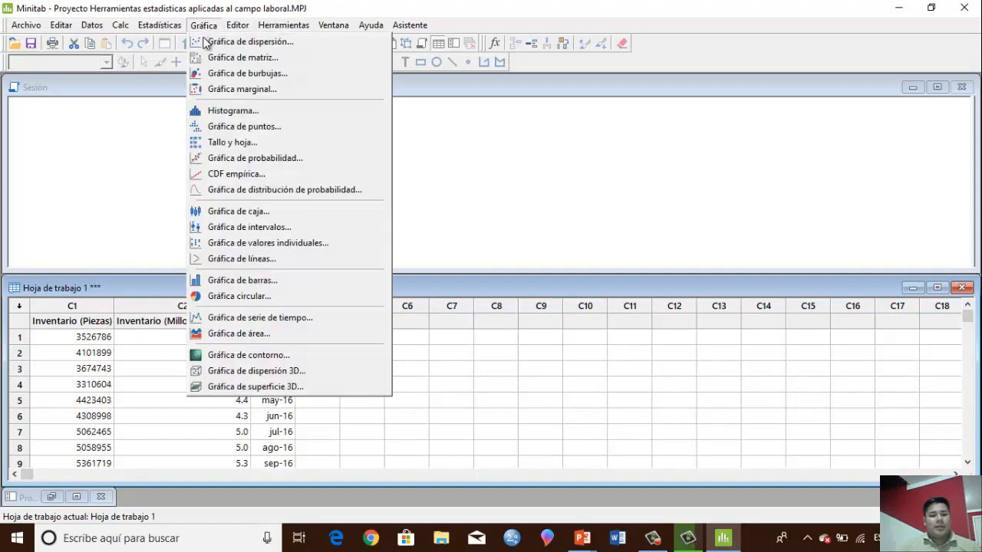
click(231, 111)
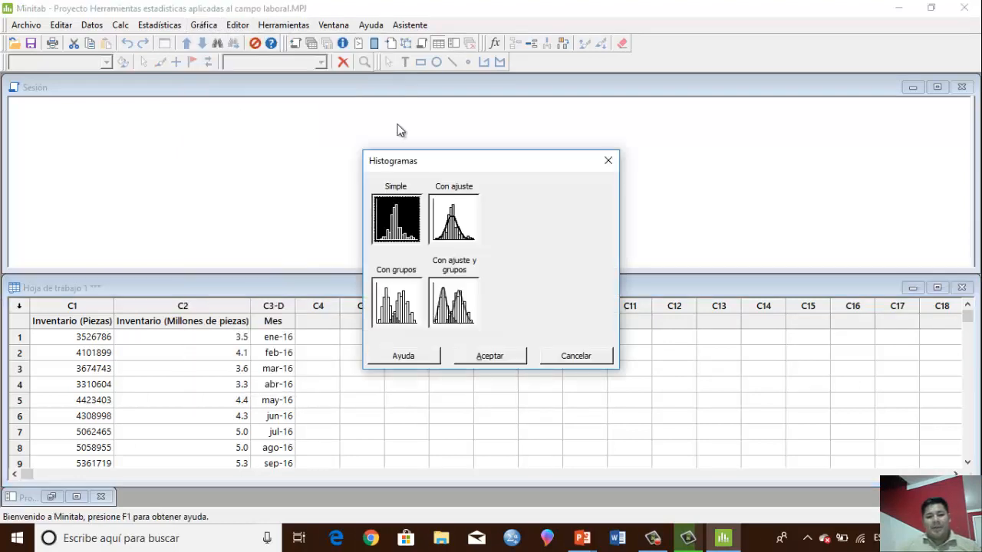
click(491, 355)
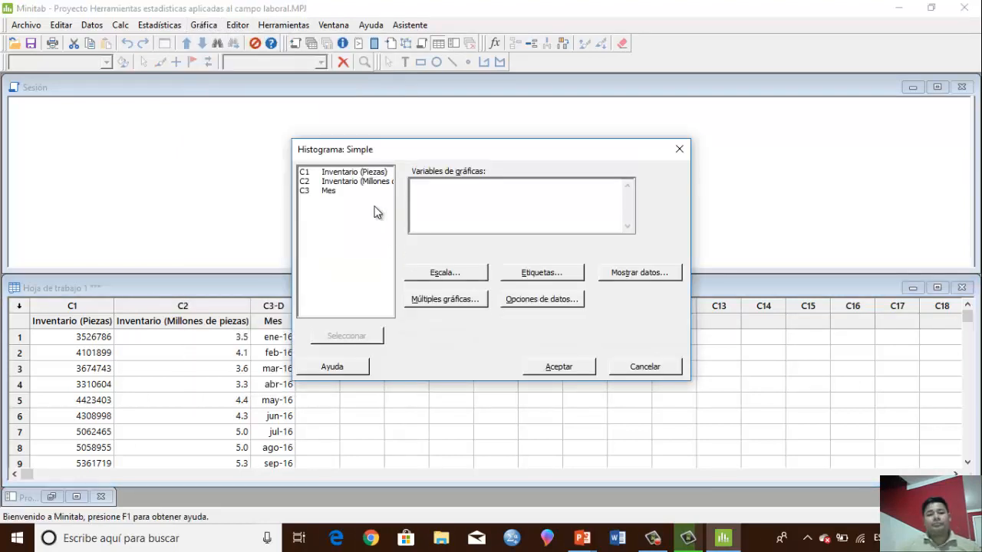
double_click(333, 173)
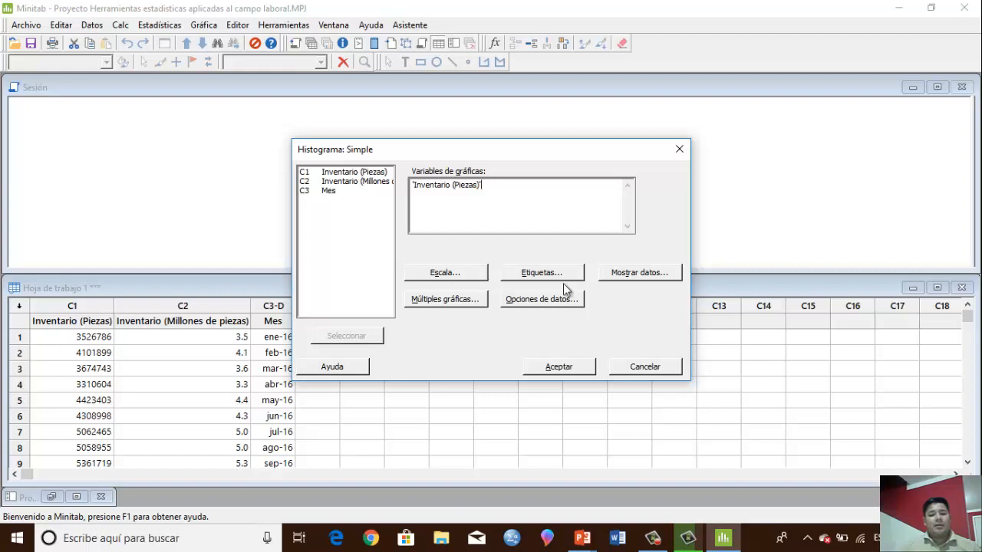
click(522, 276)
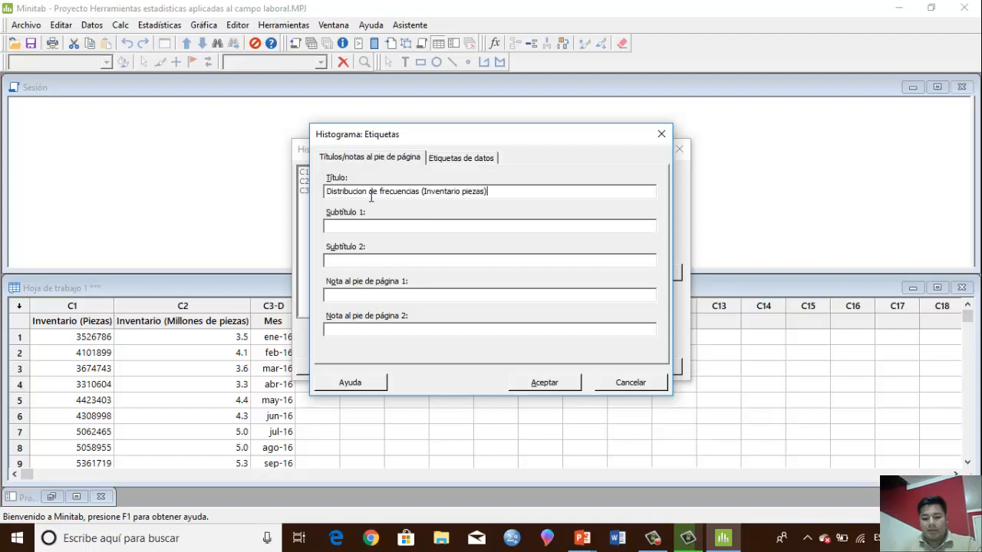
click(546, 383)
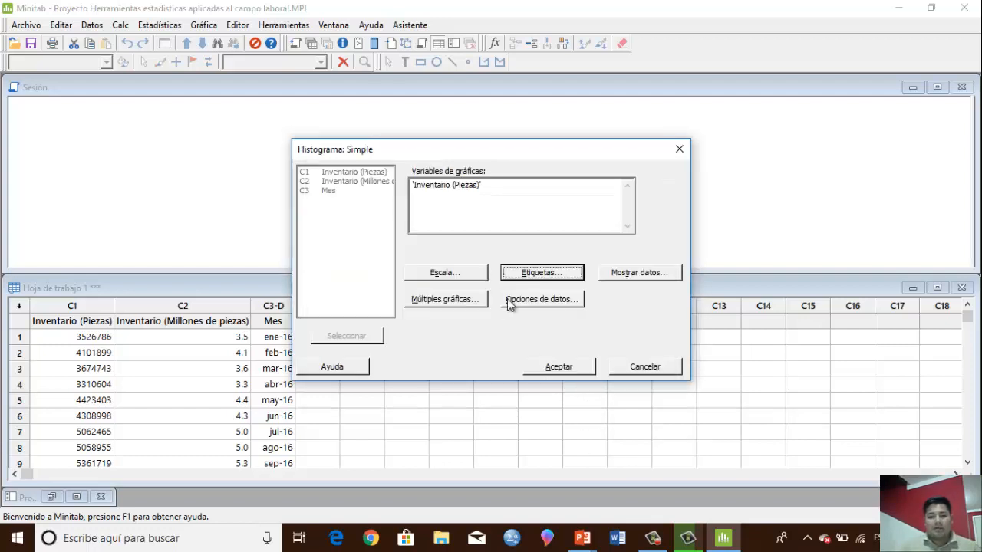
Create the histogram with the Y scale type Frecuencia and reposition the graph window over the middle of the workspace
click(446, 273)
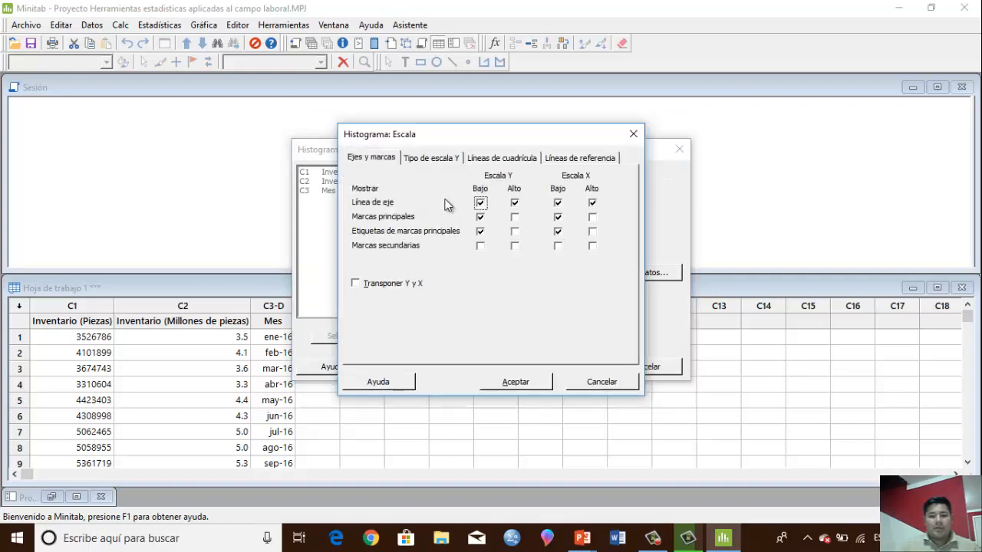
click(439, 159)
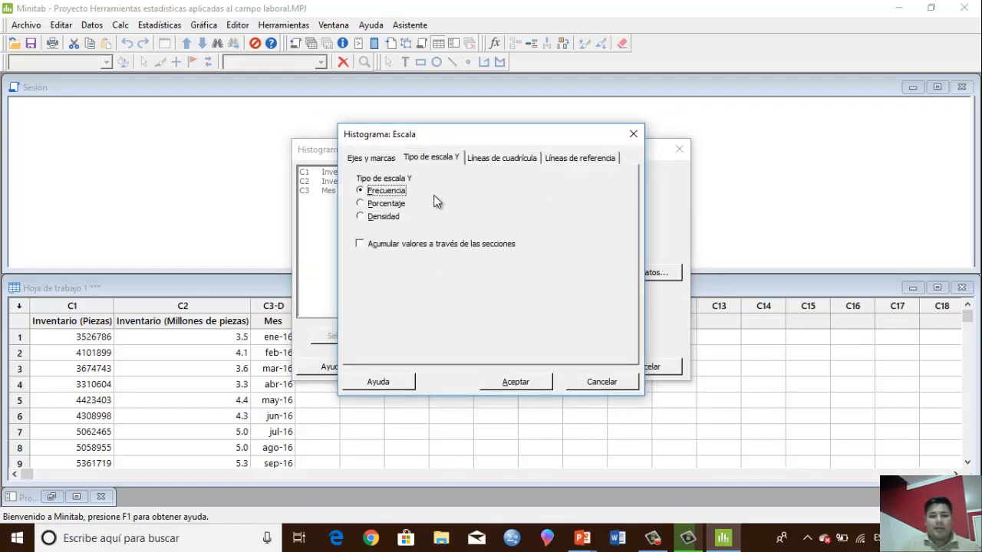
click(522, 383)
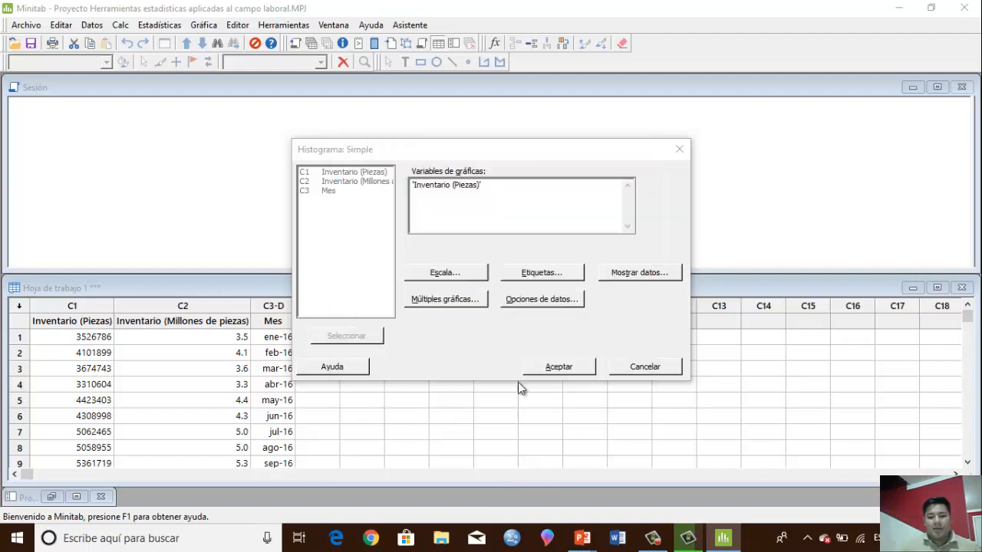
click(540, 367)
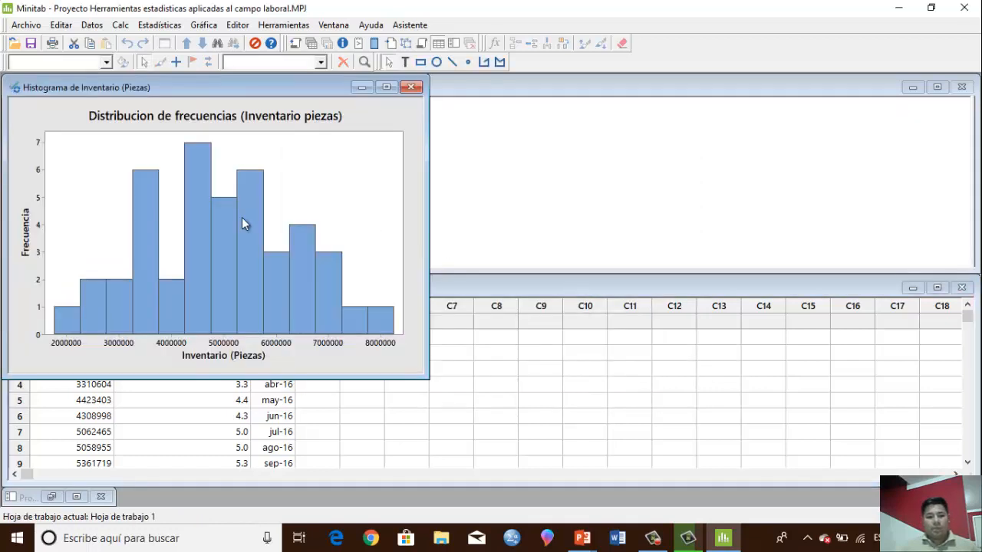
drag(188, 87, 416, 116)
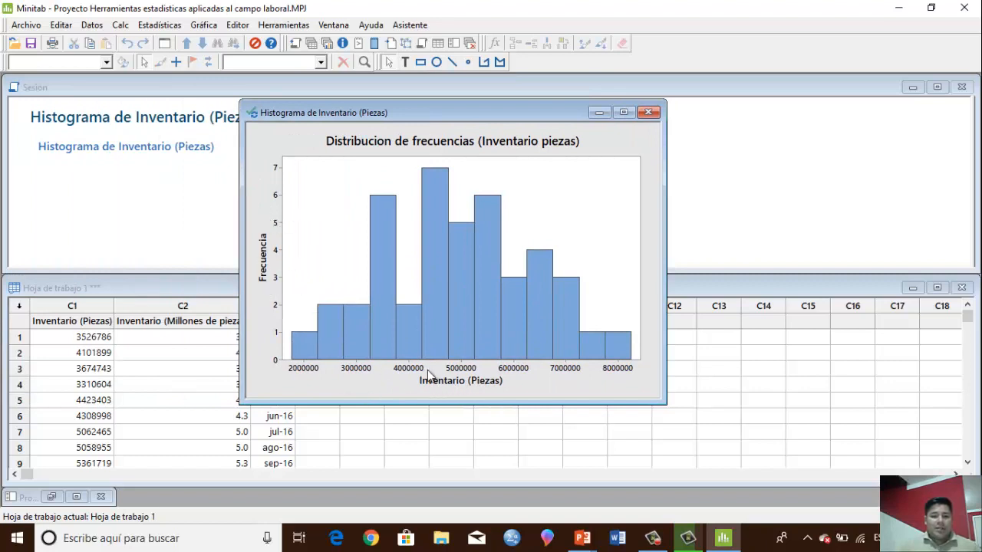
Add data labels to the histogram bars using the y-value labels
click(328, 332)
right_click(328, 332)
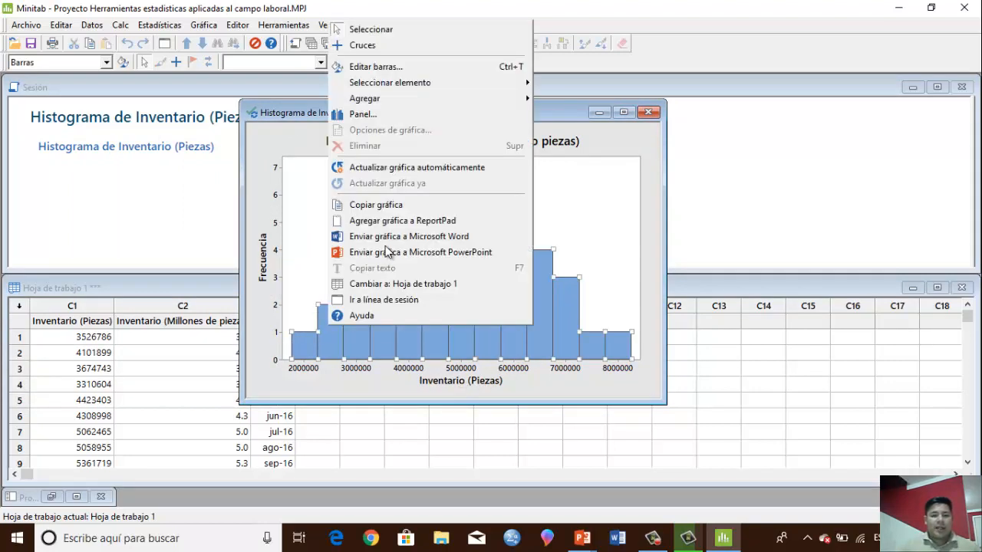
mouse_move(495, 102)
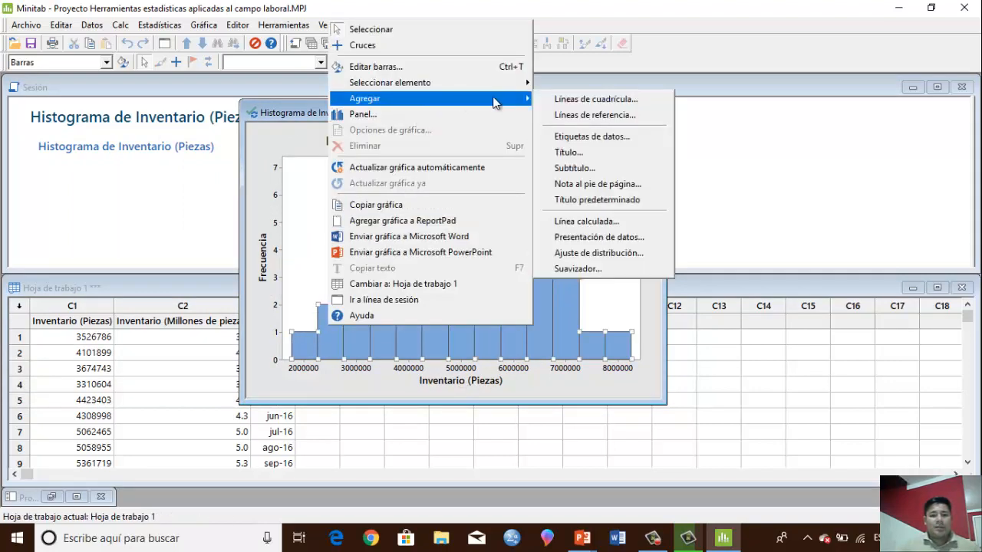
click(587, 138)
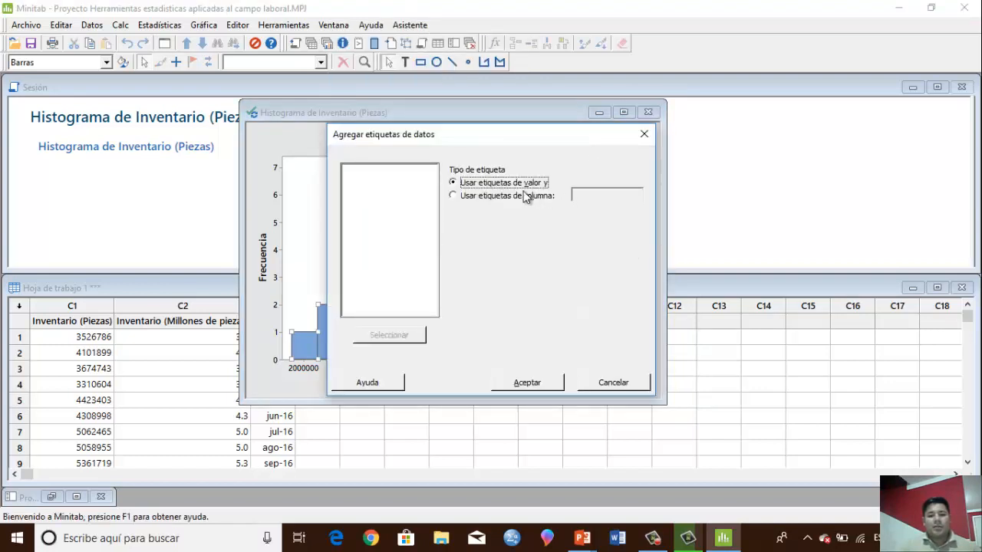
click(512, 388)
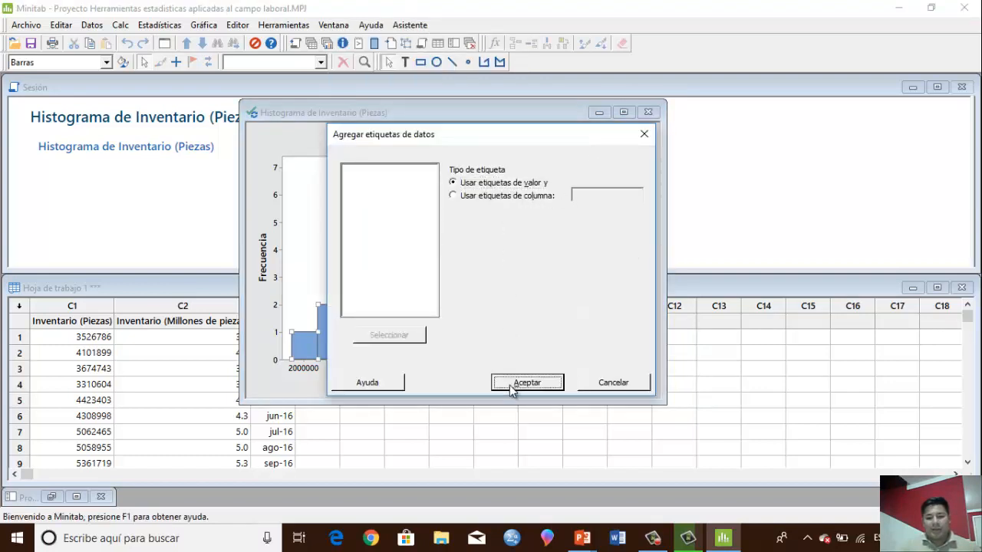
click(574, 209)
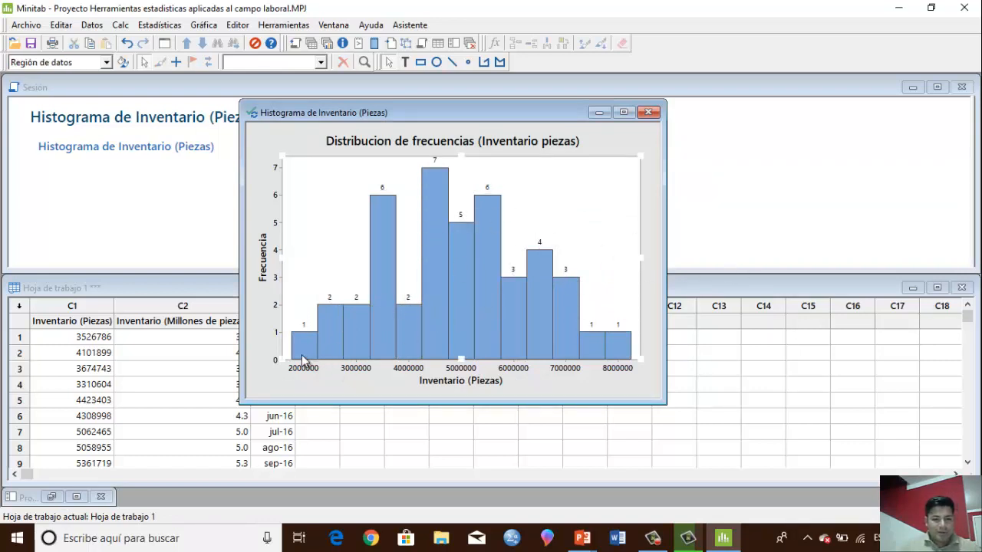
Edit the histogram's X scale so that the data is divided into 7 intervals
mouse_move(303, 360)
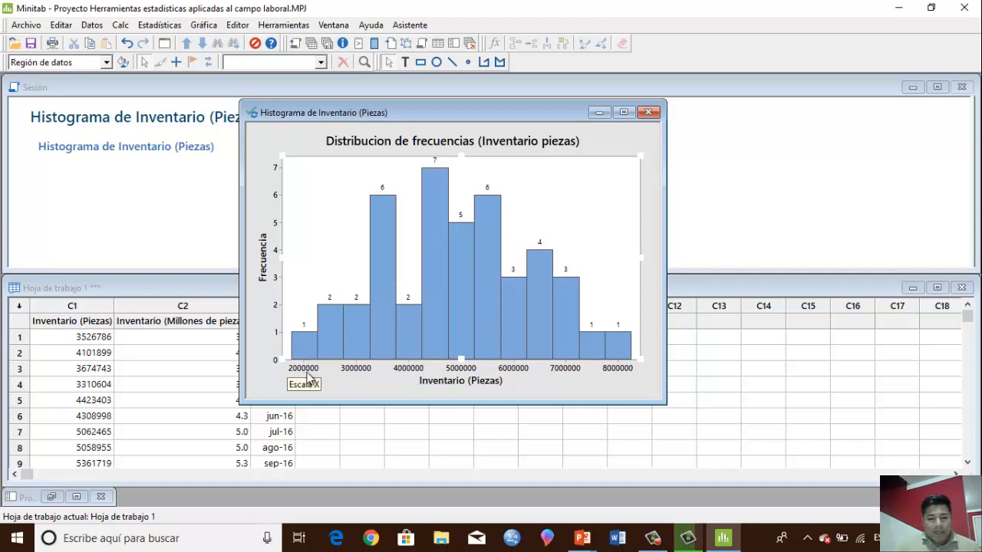
mouse_move(343, 348)
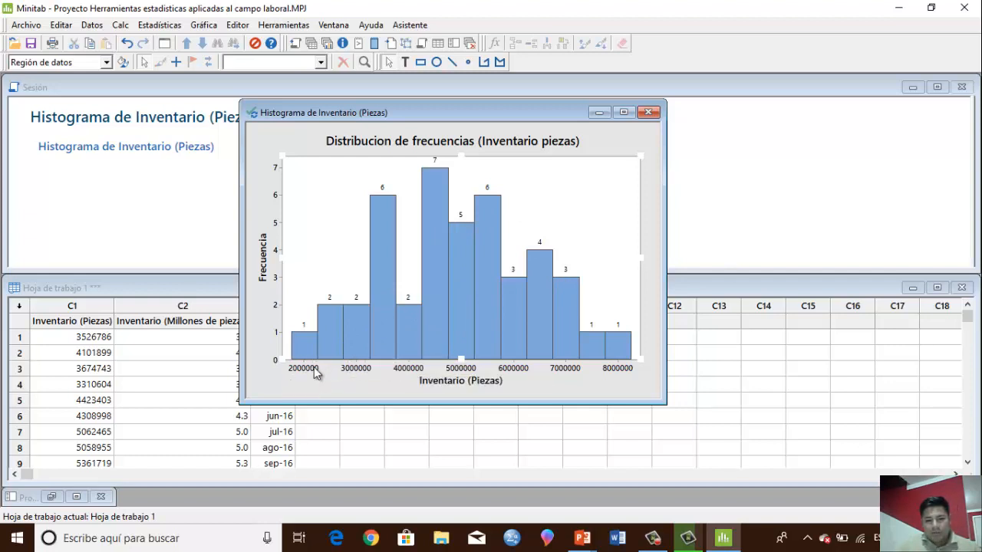
right_click(314, 367)
click(377, 108)
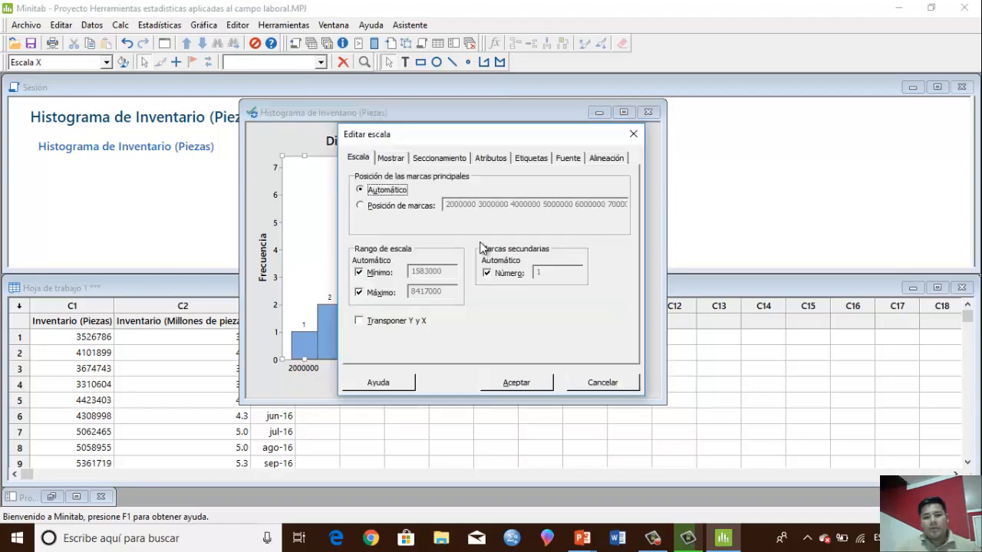
click(445, 160)
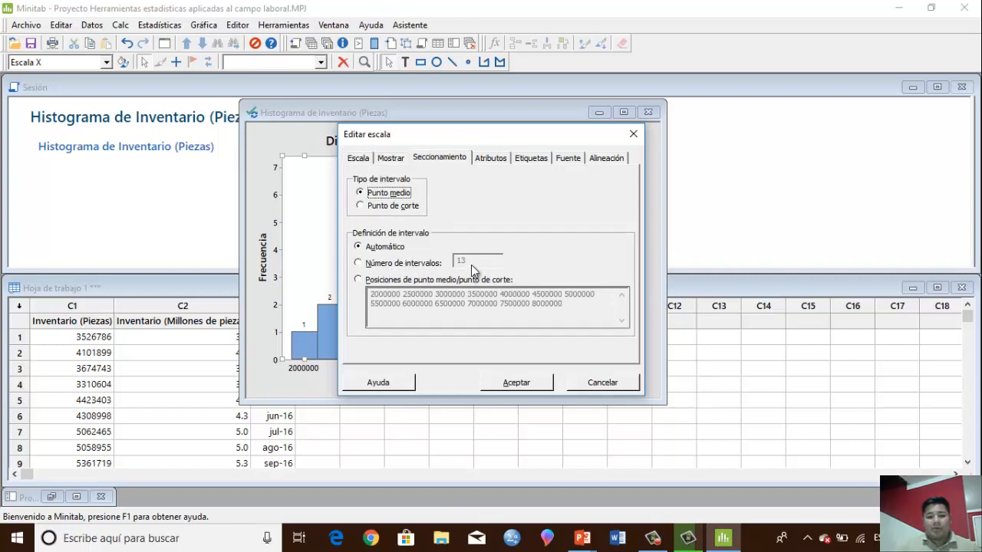
click(406, 264)
click(475, 263)
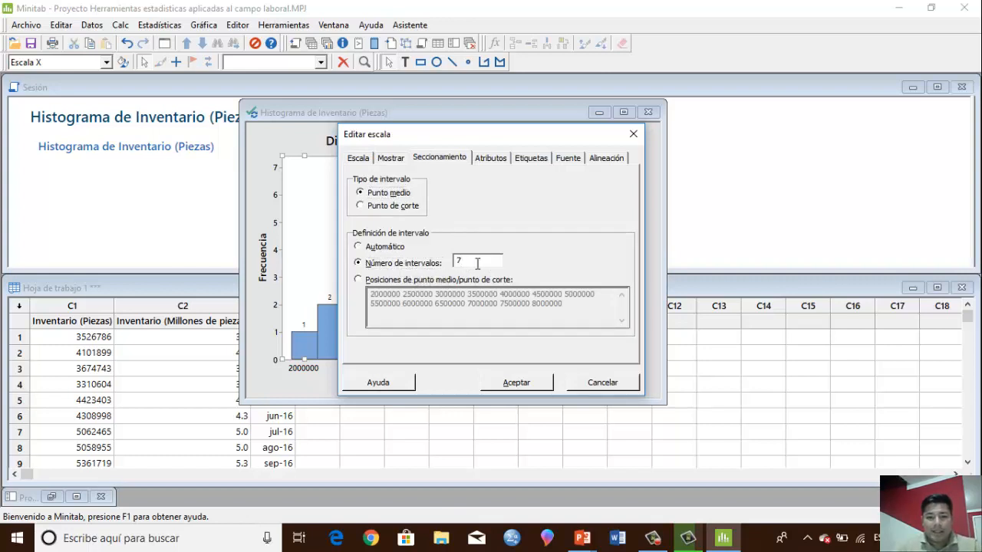
click(516, 382)
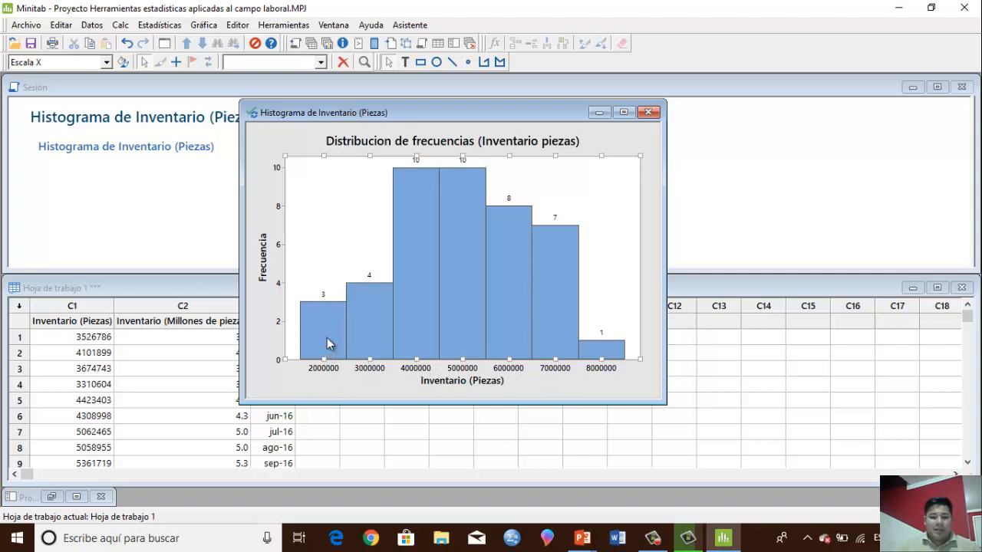
Inspect the class limits and frequencies of individual histogram bars
mouse_move(327, 336)
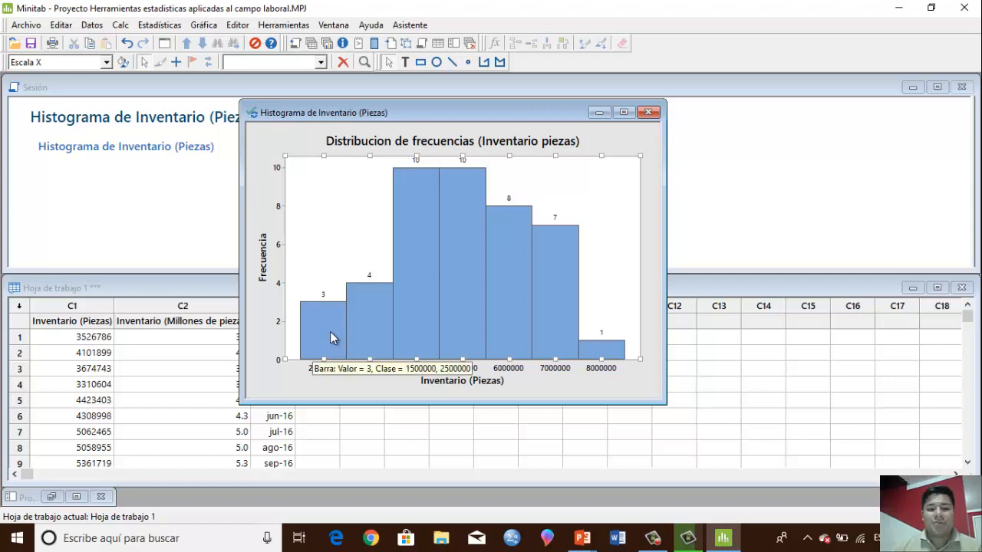
click(634, 396)
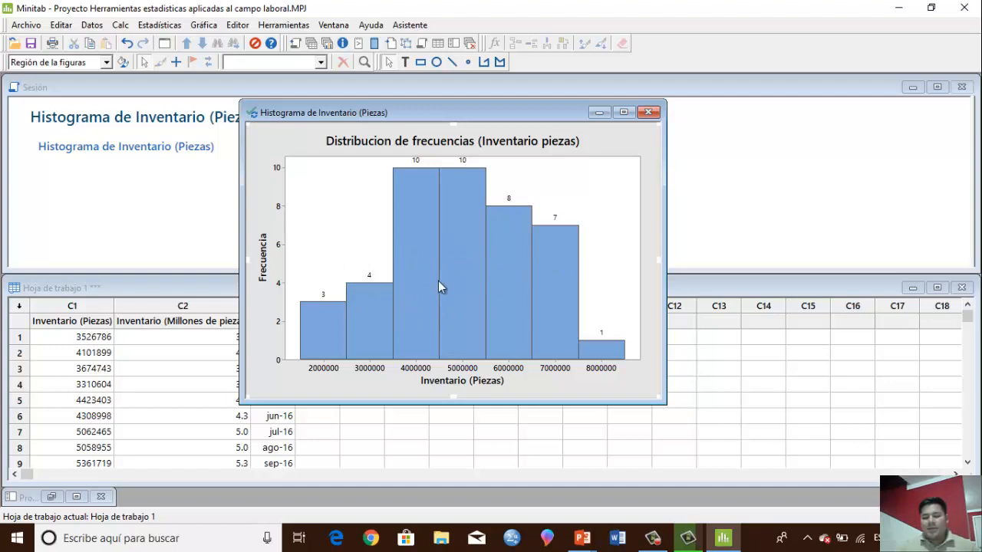
mouse_move(445, 321)
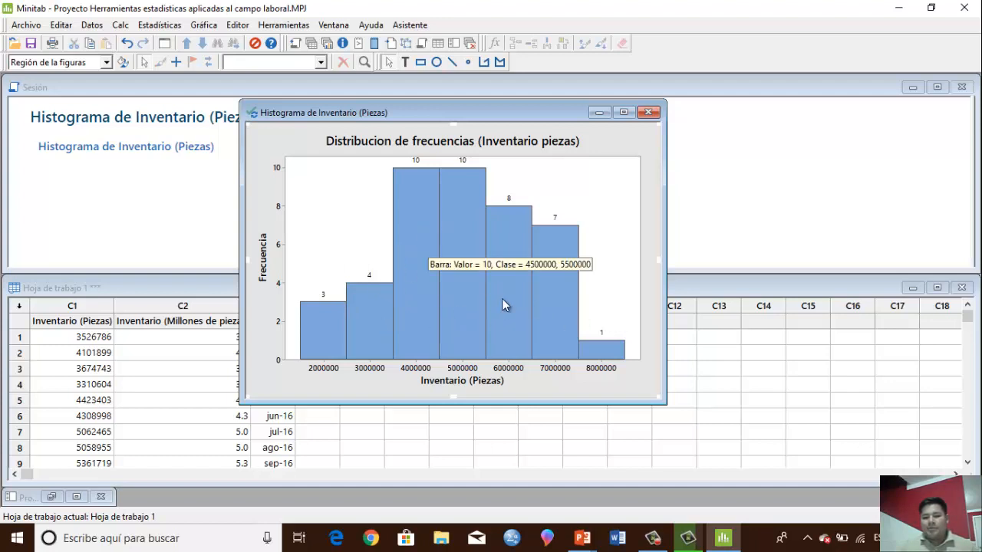
mouse_move(477, 307)
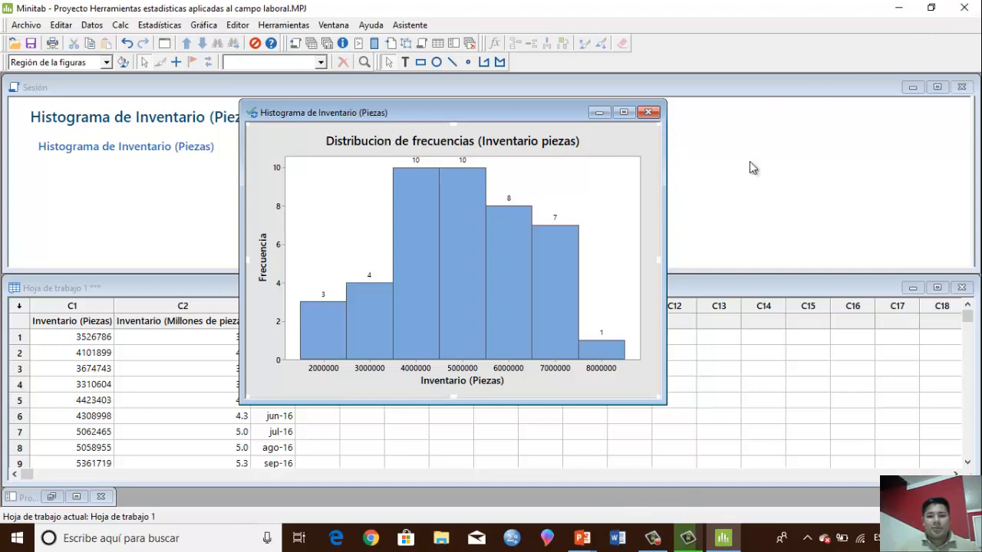
Close Minitab without saving the changes to the project
click(964, 7)
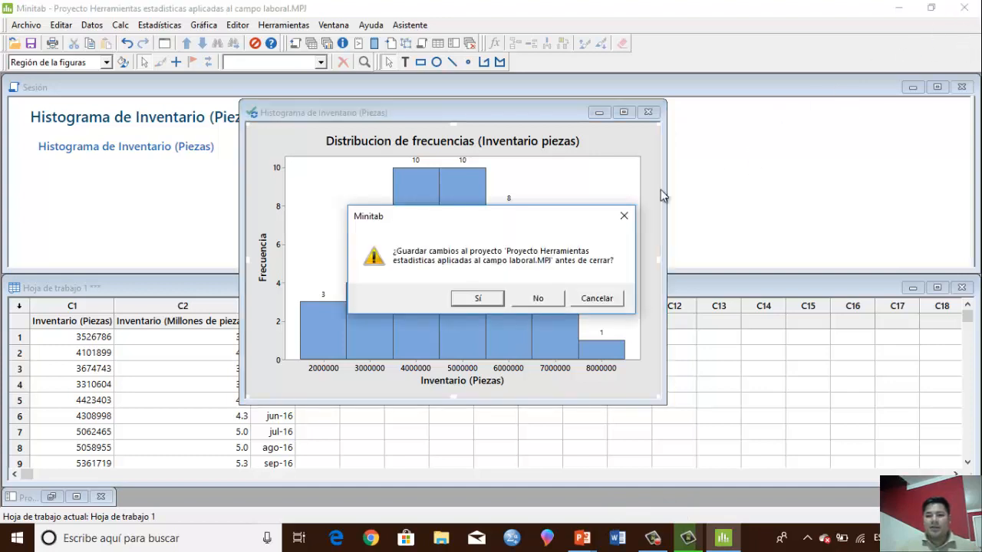
click(538, 299)
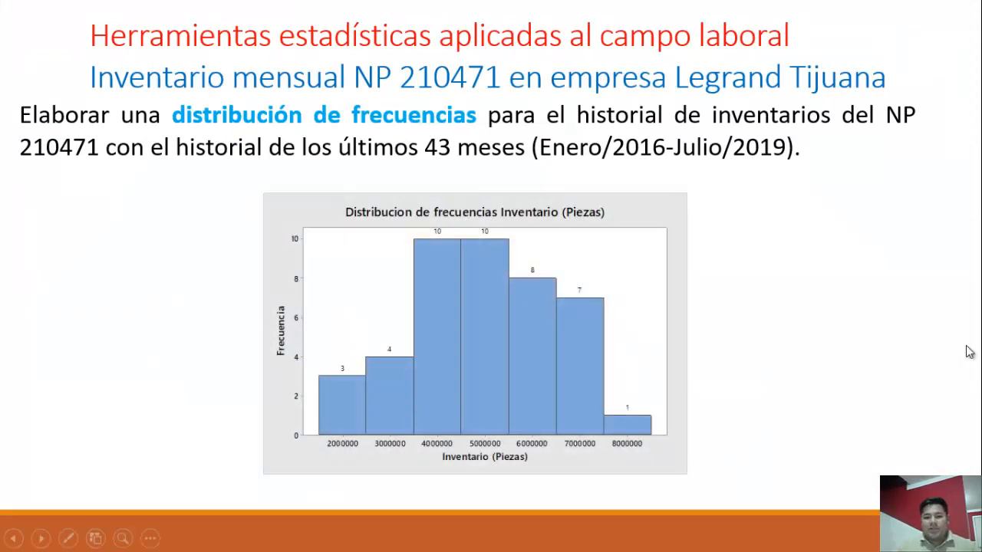
Advance the presentation to the relative frequencies exercise, then reopen the Minitab project with the Inventario (Piezas) column selected
click(738, 308)
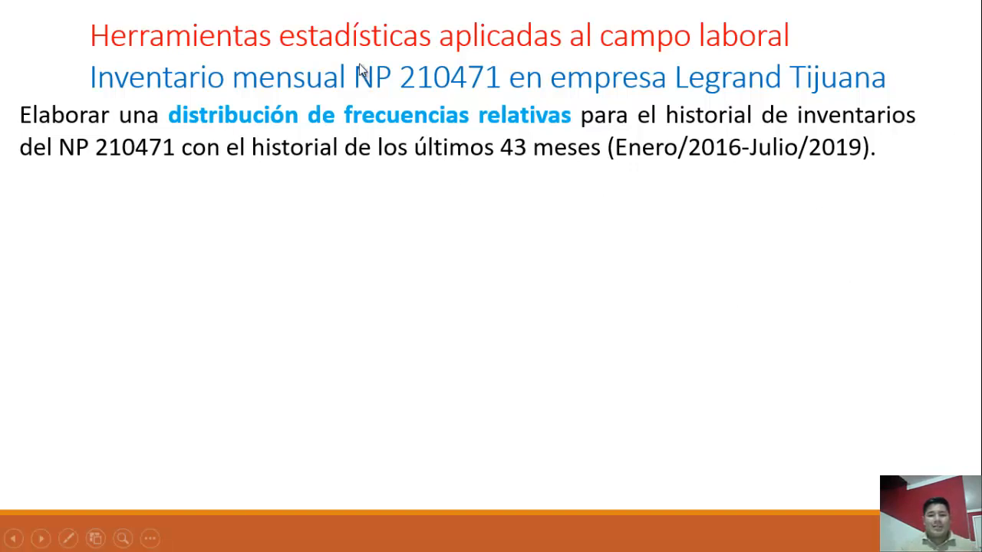
click(328, 120)
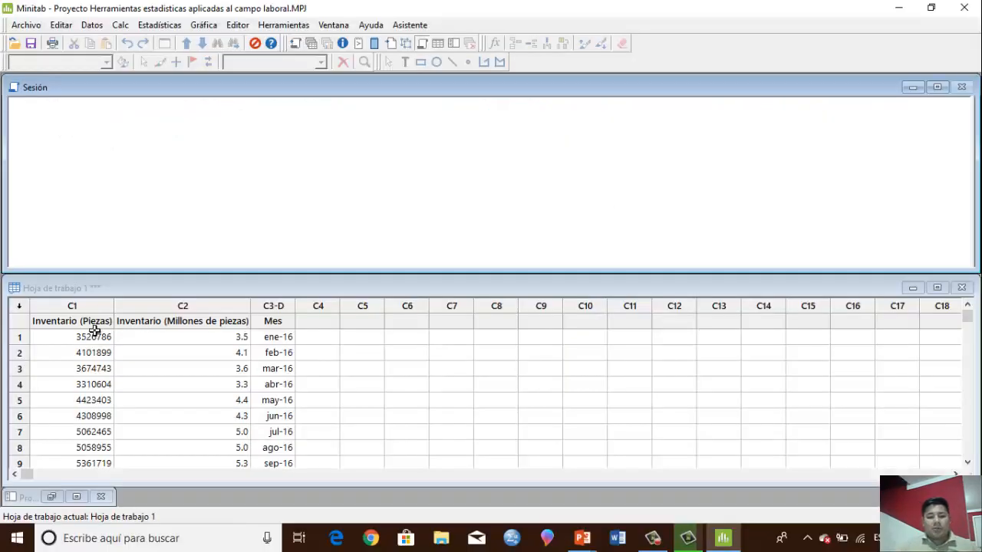
click(88, 307)
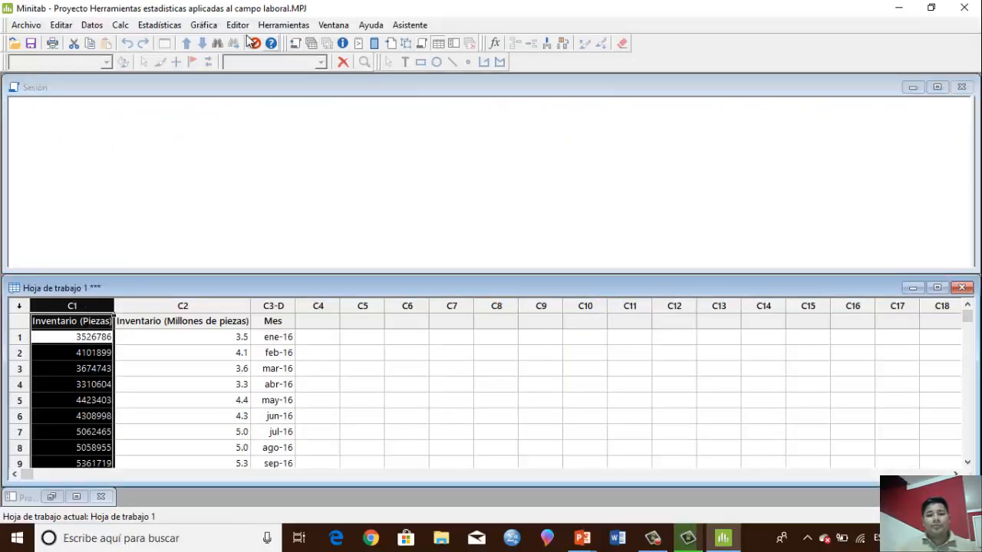
Start a simple histogram with Inventario (Piezas) as the graph variable
click(209, 26)
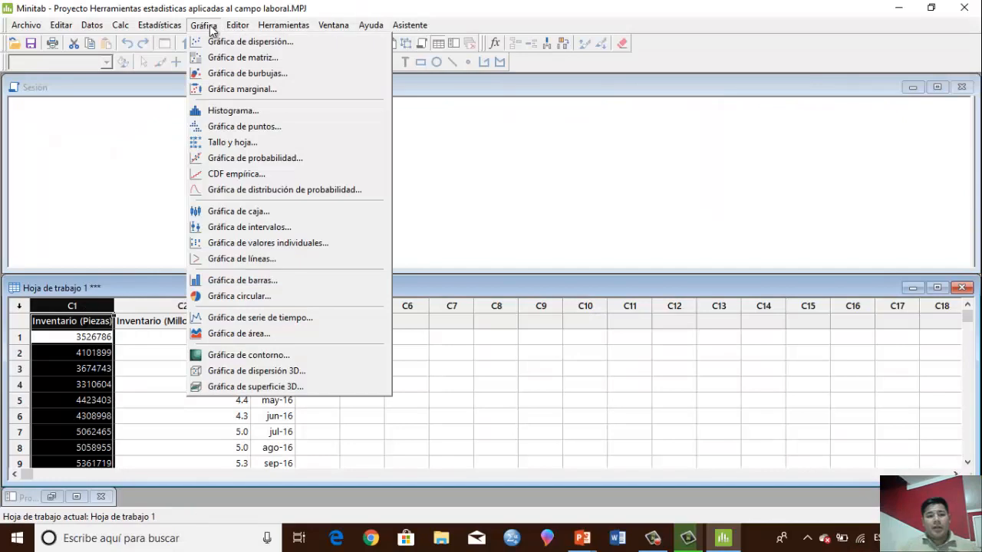
click(268, 111)
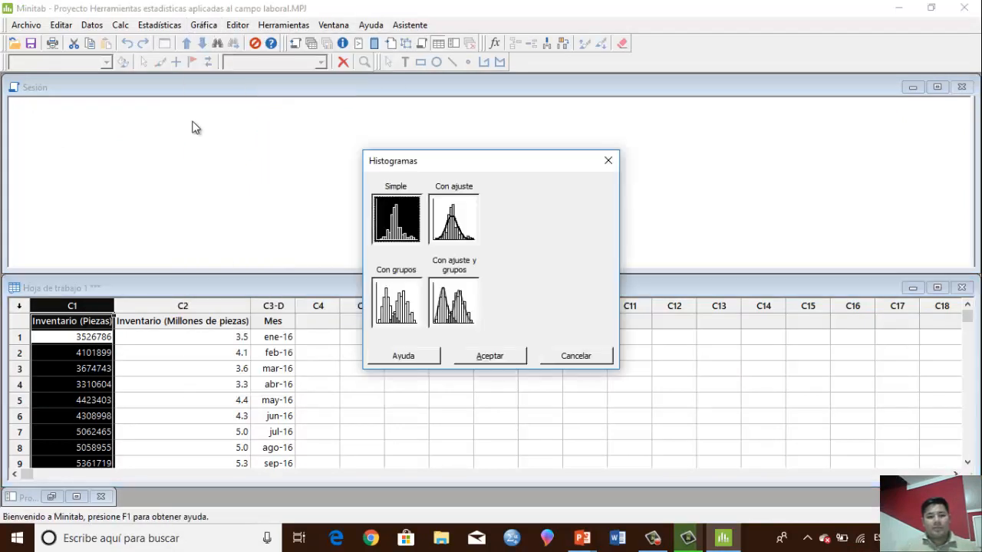
click(503, 356)
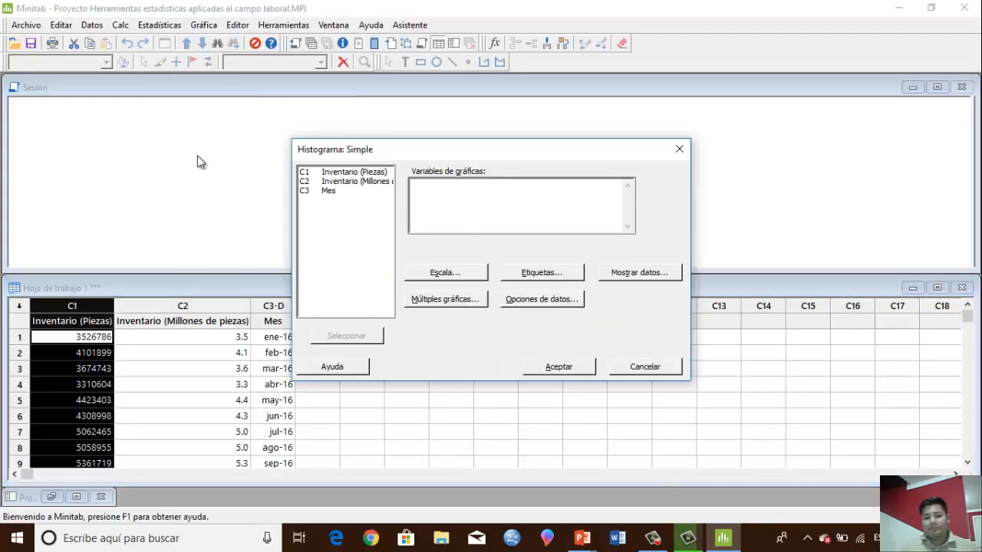
double_click(353, 175)
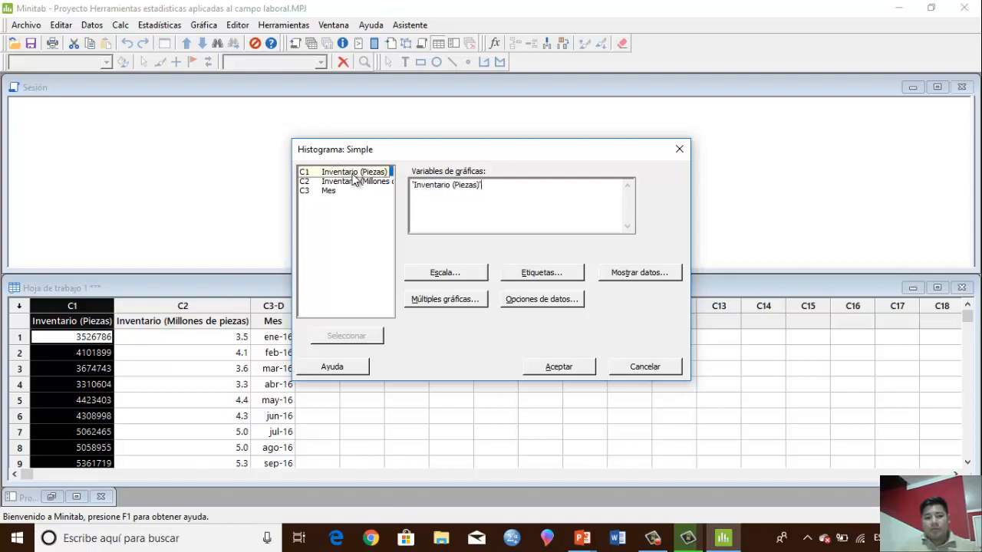
Set the histogram's Y scale type to Porcentaje
click(461, 272)
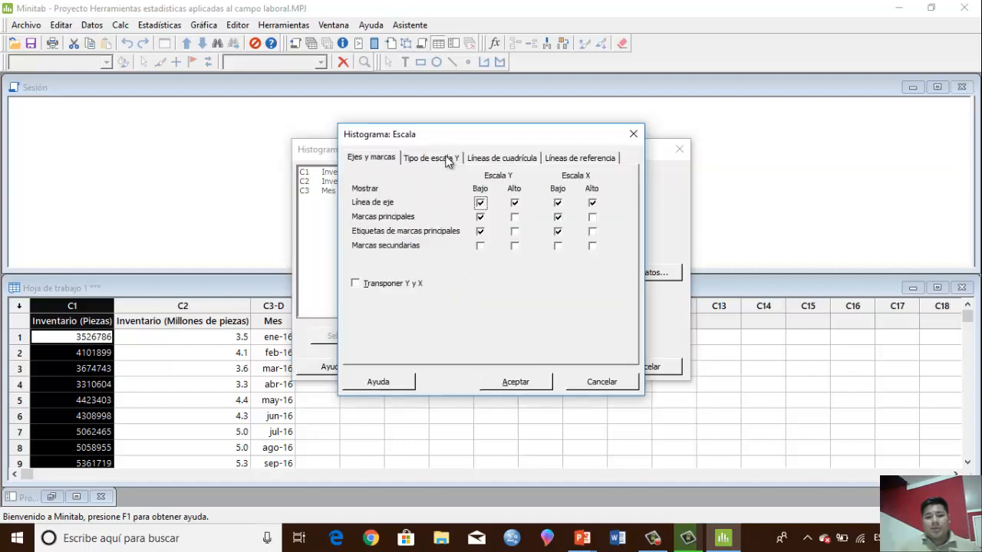
click(446, 159)
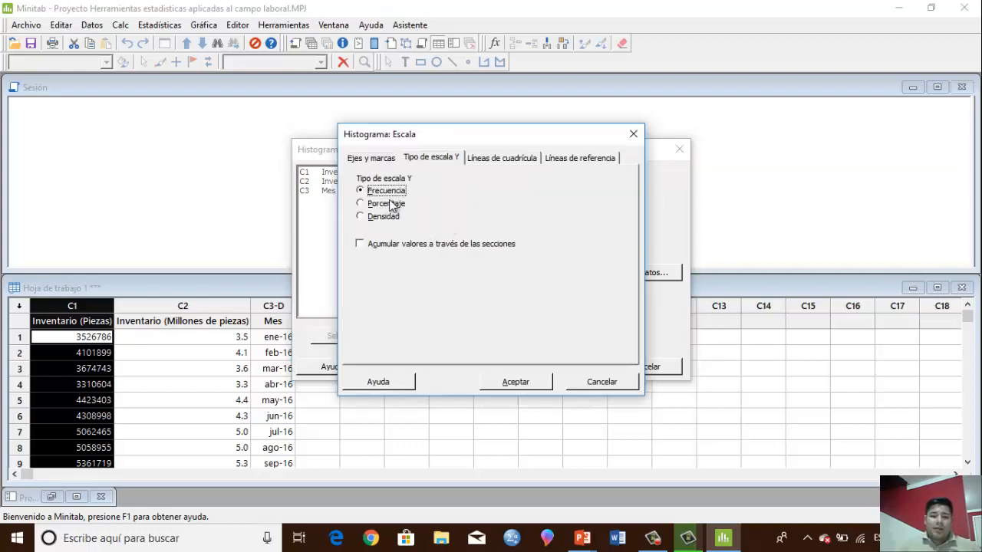
click(388, 205)
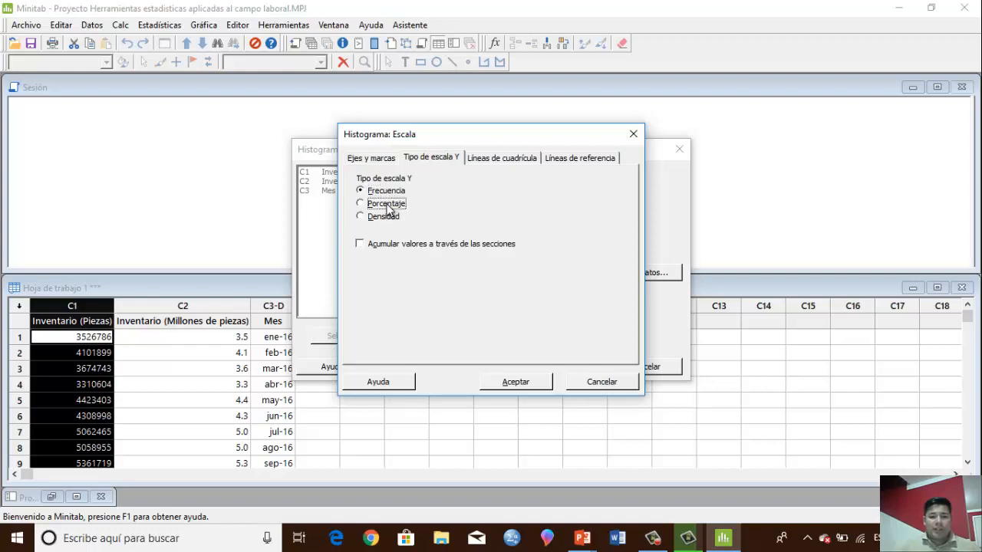
Title the histogram "Distribucion de frecuencias relativas (Inventario piezas)" and generate the graph
click(547, 275)
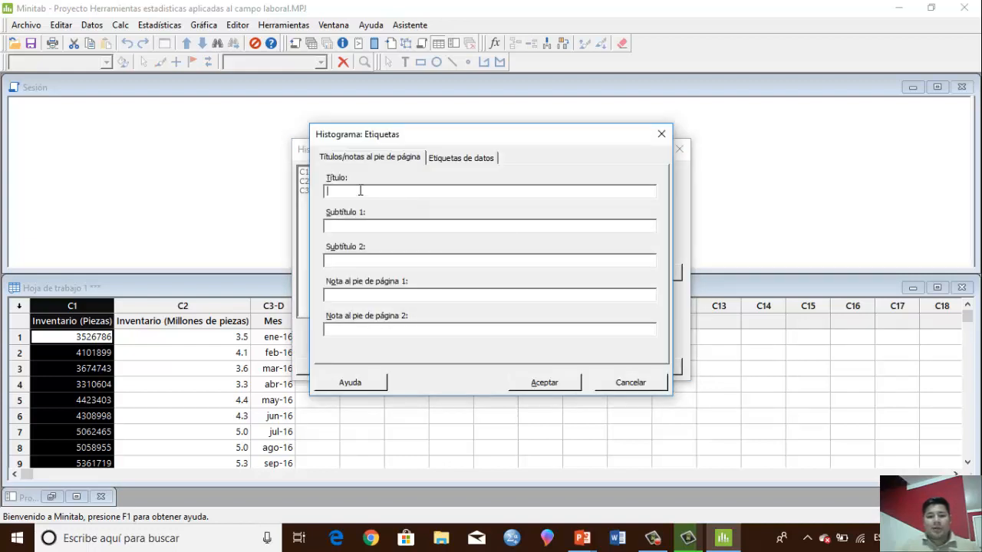
text(D)
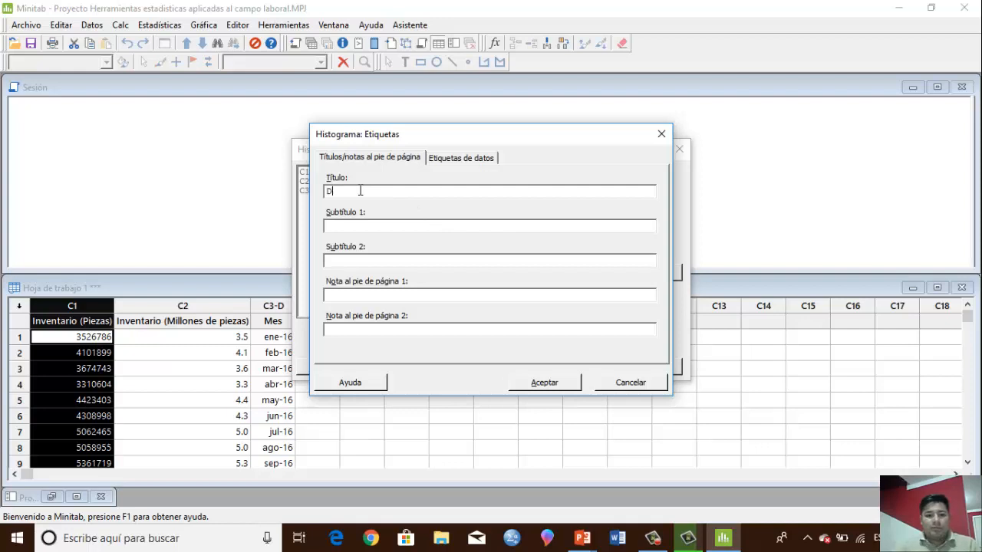
text(ISTRIBUC)
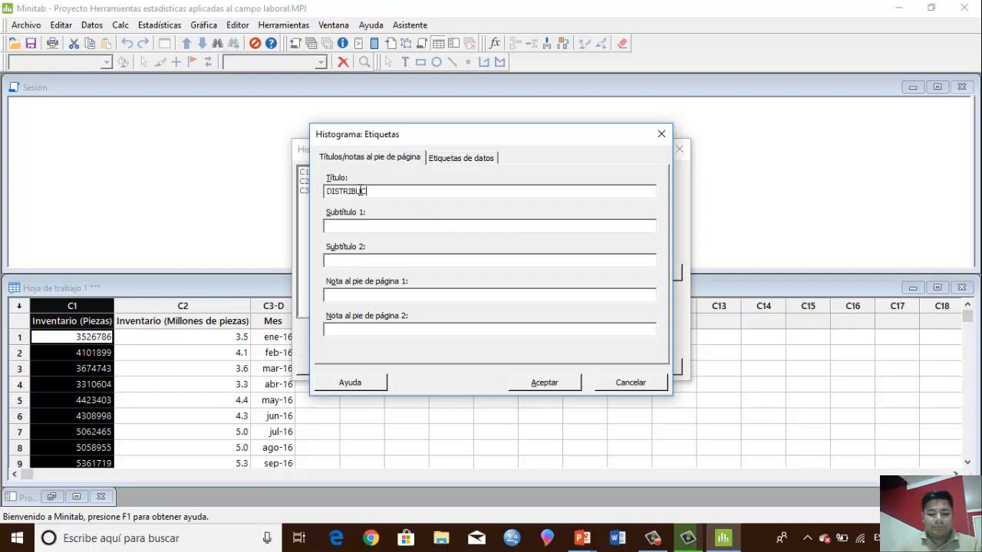
key(BackSpace)
key(BackSpace)
key(BackSpace)
key(BackSpace)
key(BackSpace)
key(BackSpace)
key(BackSpace)
key(BackSpace)
key(BackSpace)
key(BackSpace)
key(BackSpace)
key(BackSpace)
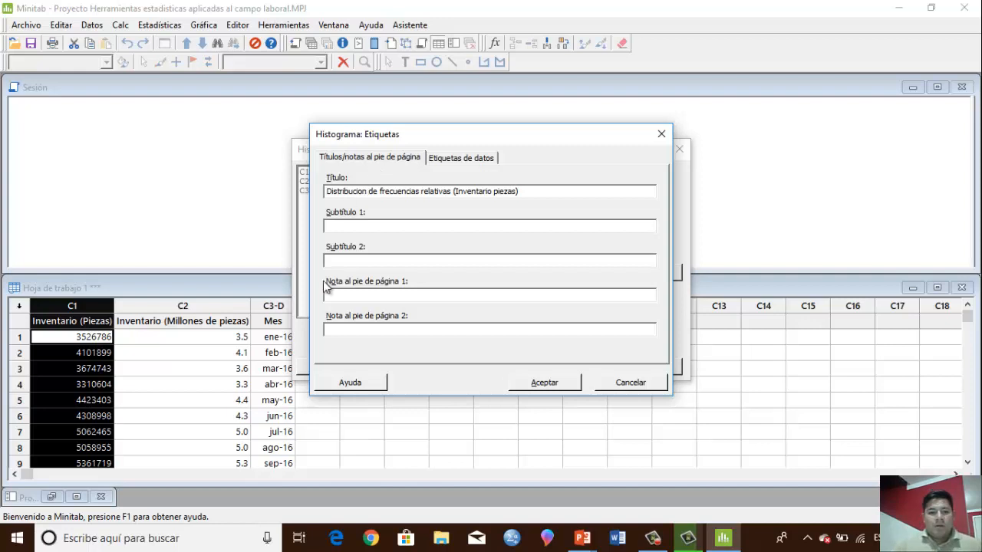
click(533, 386)
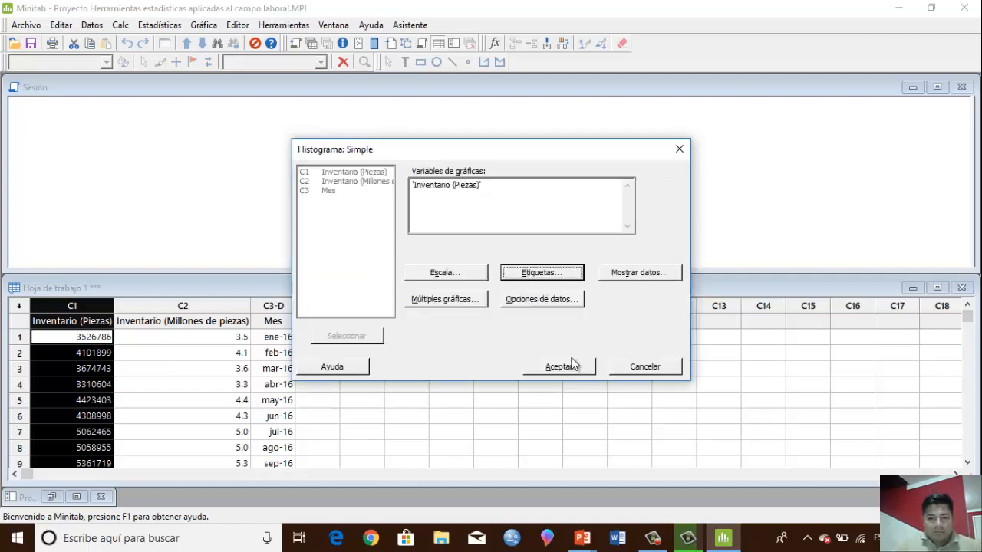
click(574, 371)
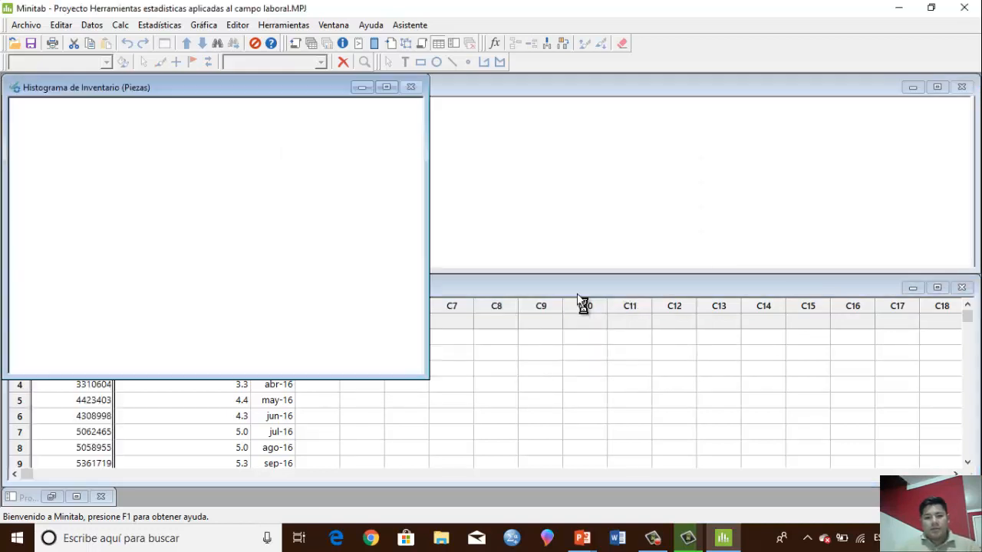
Move the graph window toward the middle of the workspace and add y-value data labels to the histogram bars
drag(223, 87, 535, 151)
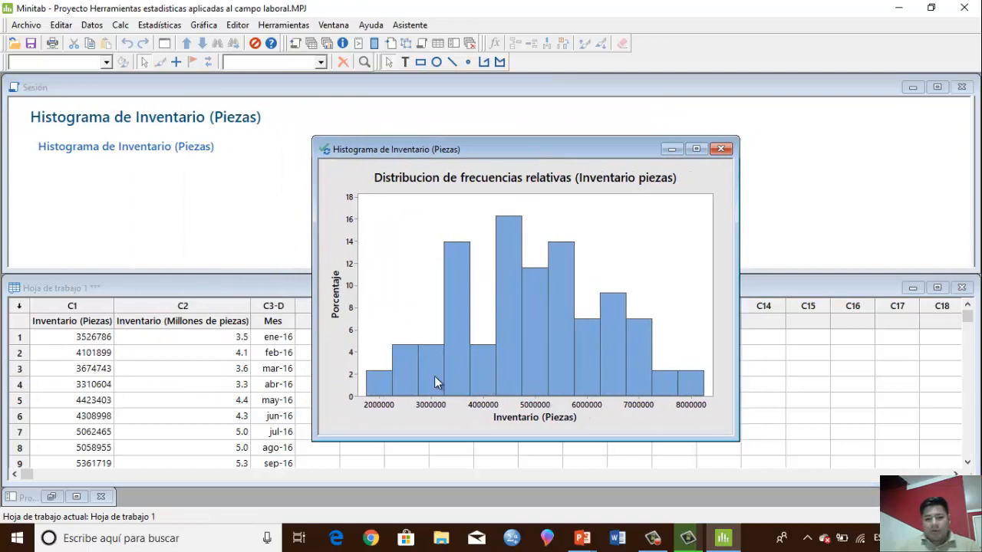
click(382, 386)
right_click(383, 386)
mouse_move(480, 152)
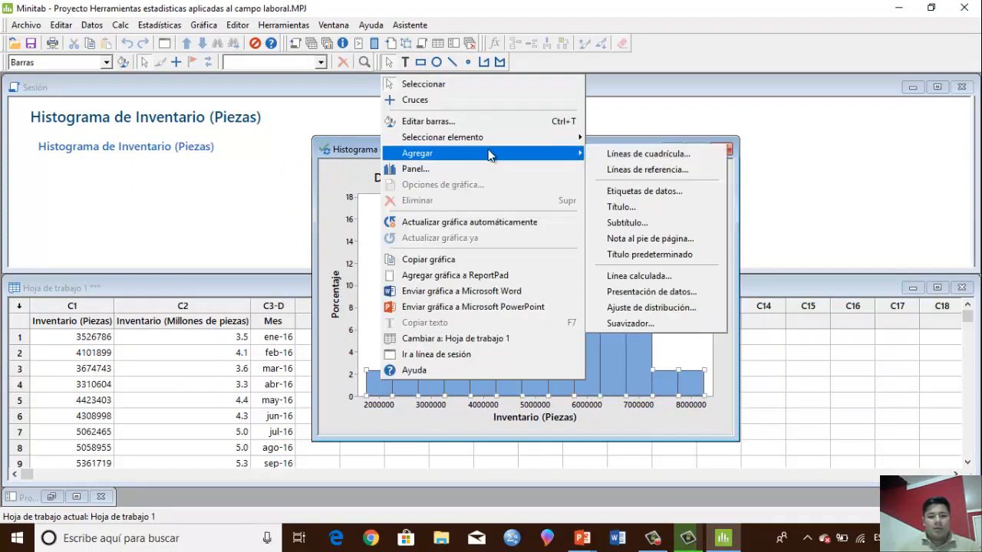
click(656, 190)
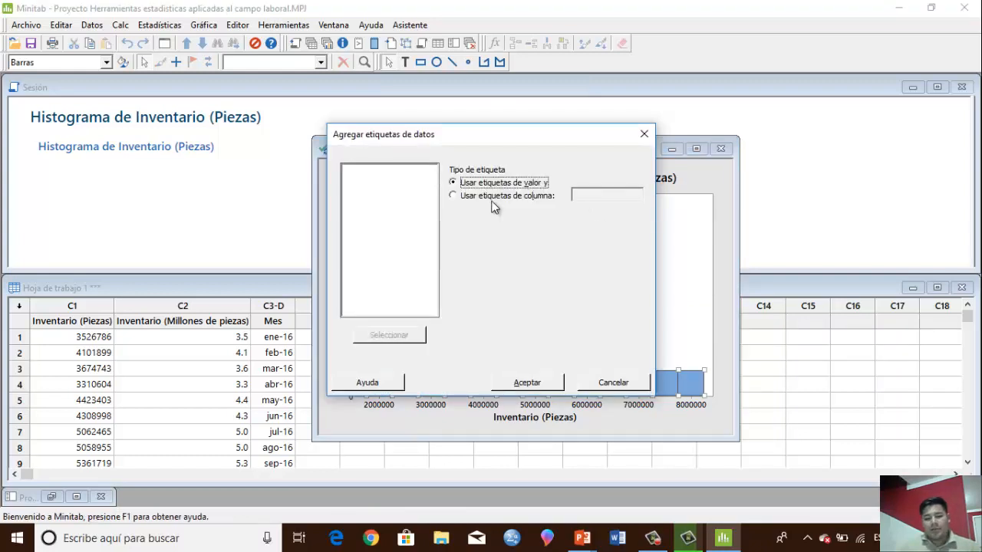
click(526, 382)
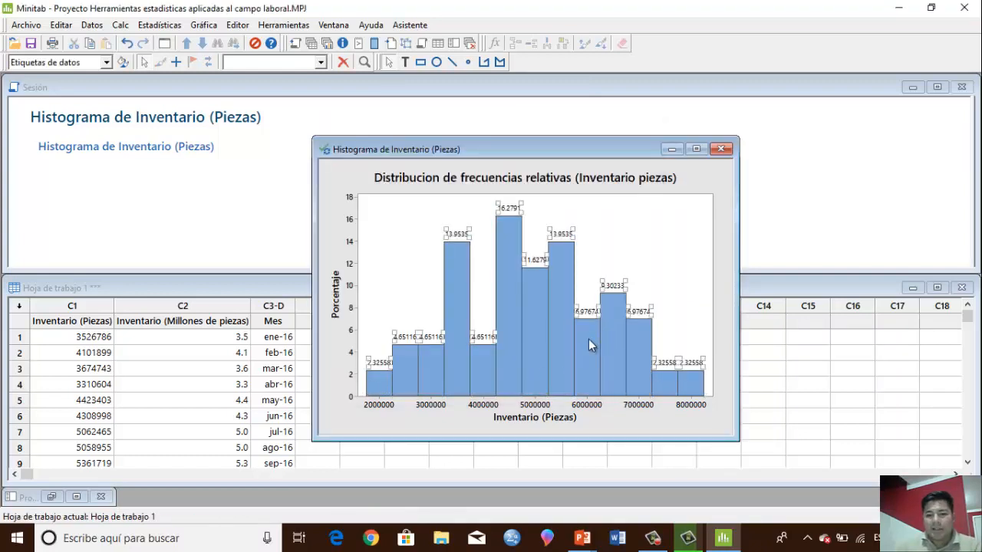
Set the number of intervals on the relative frequency histogram's X scale to 7
click(413, 278)
click(389, 408)
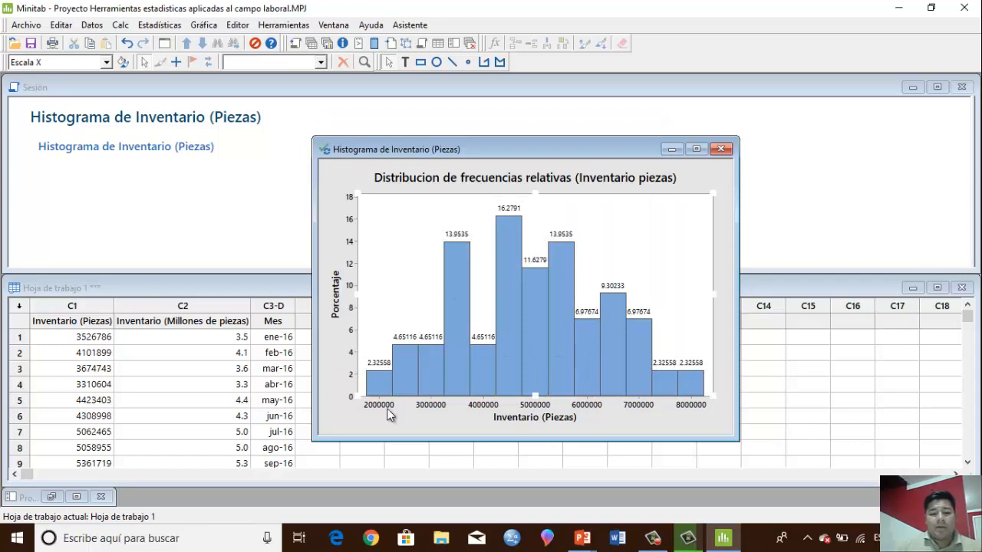
right_click(392, 404)
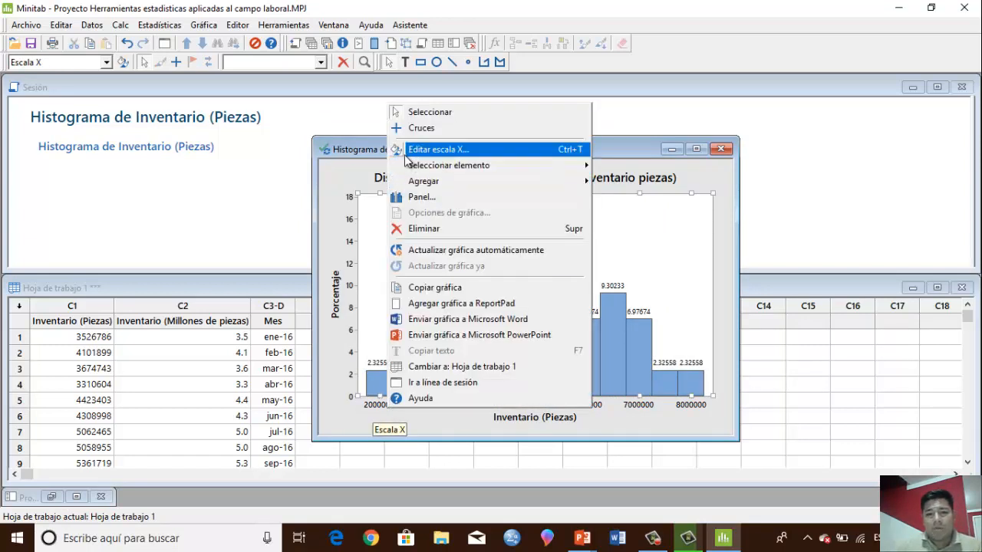
click(430, 149)
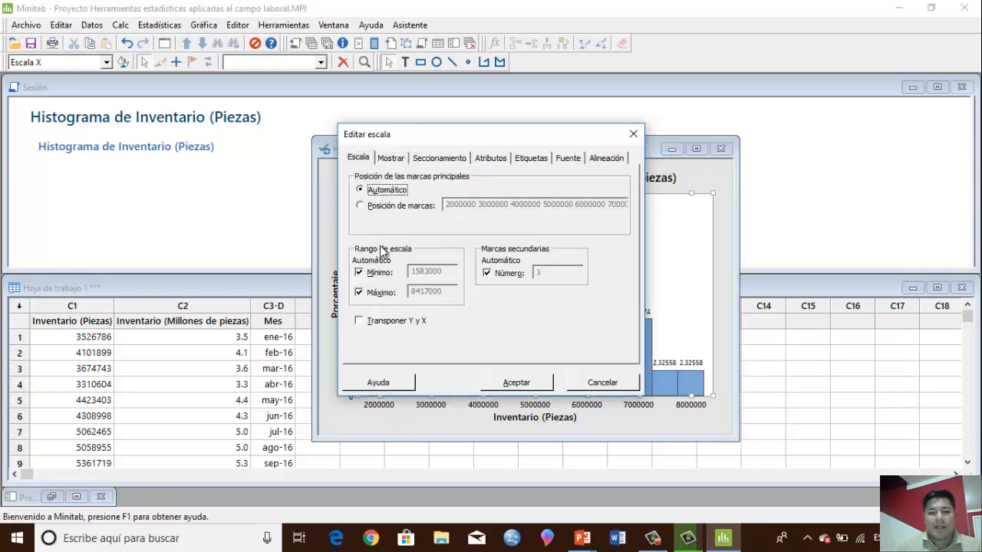
click(440, 158)
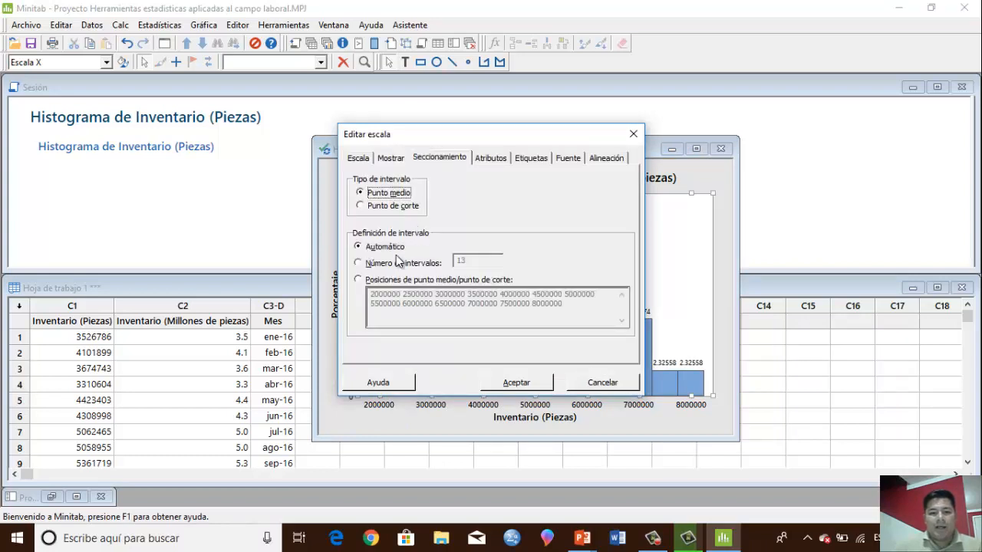
click(396, 263)
double_click(485, 261)
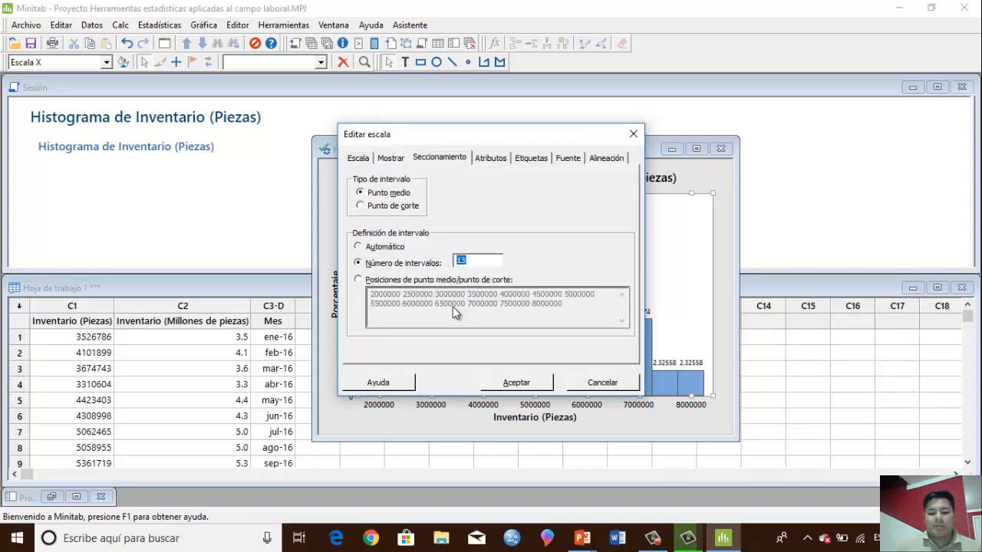
text(7)
click(515, 382)
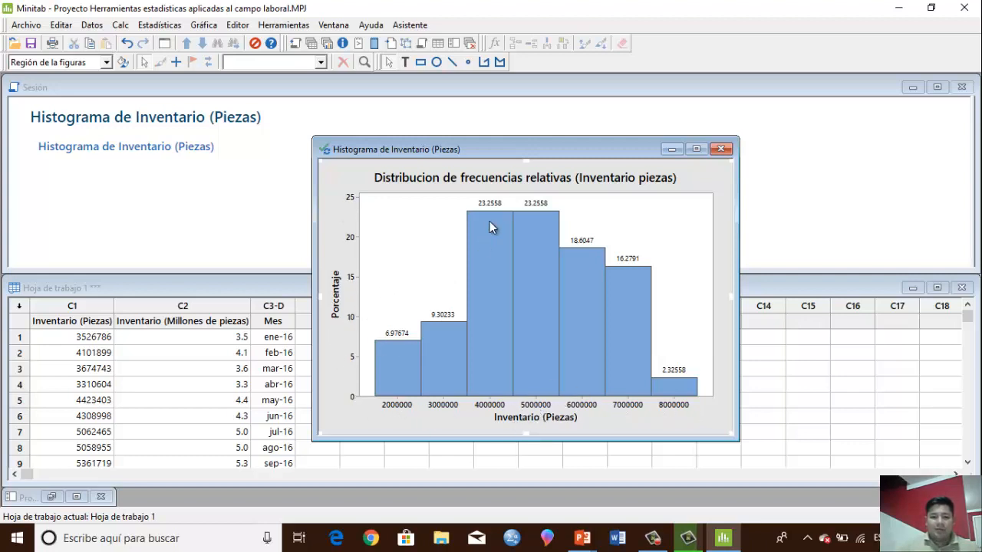
Switch to the PowerPoint presentation, show the relative frequencies result and advance to the Histograma exercise
click(583, 538)
click(696, 476)
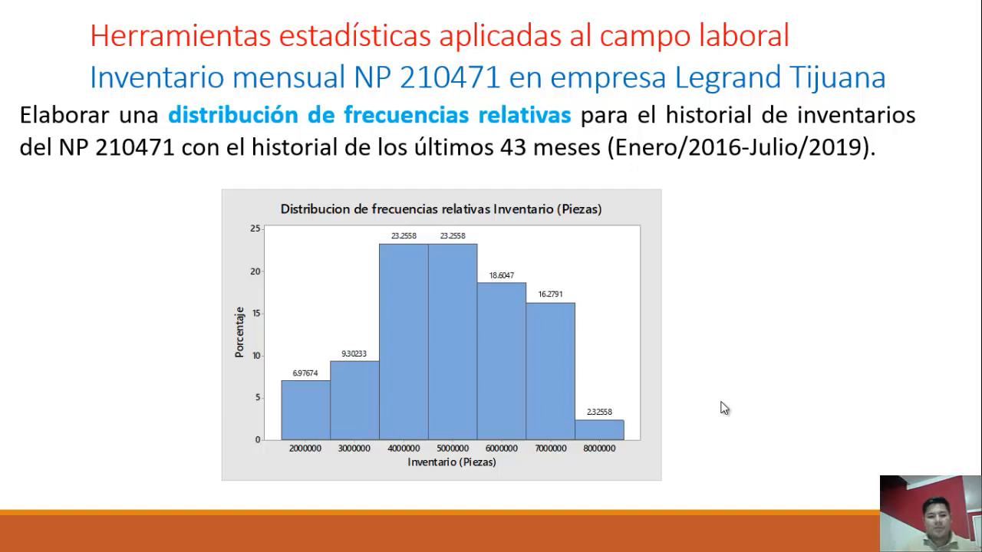
click(725, 409)
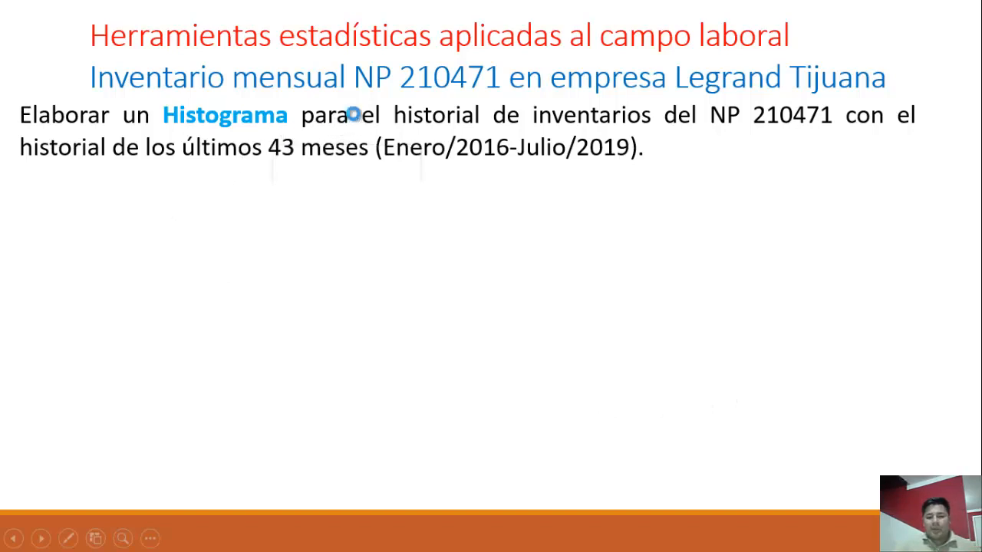
Open the Minitab project linked on the Histograma slide as a read-only copy
click(355, 117)
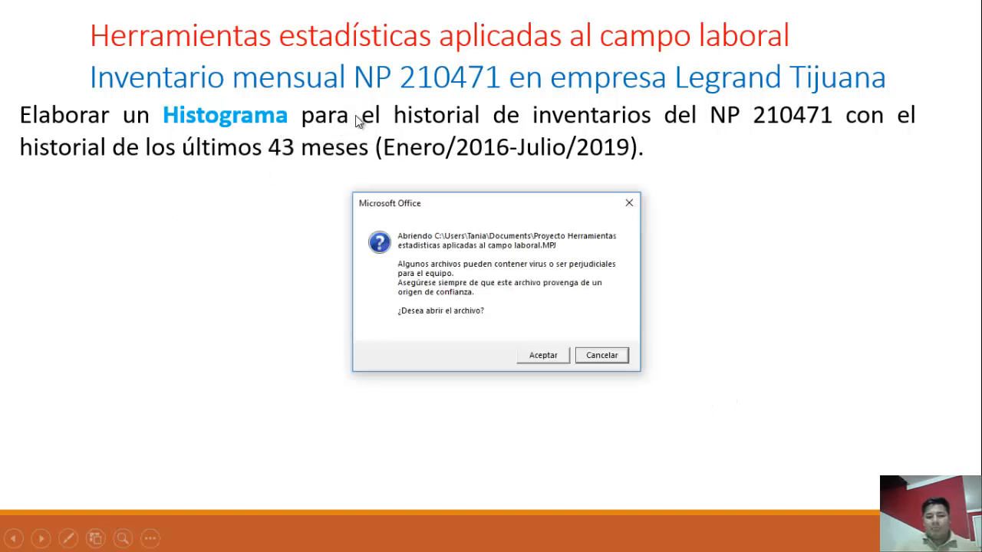
click(549, 361)
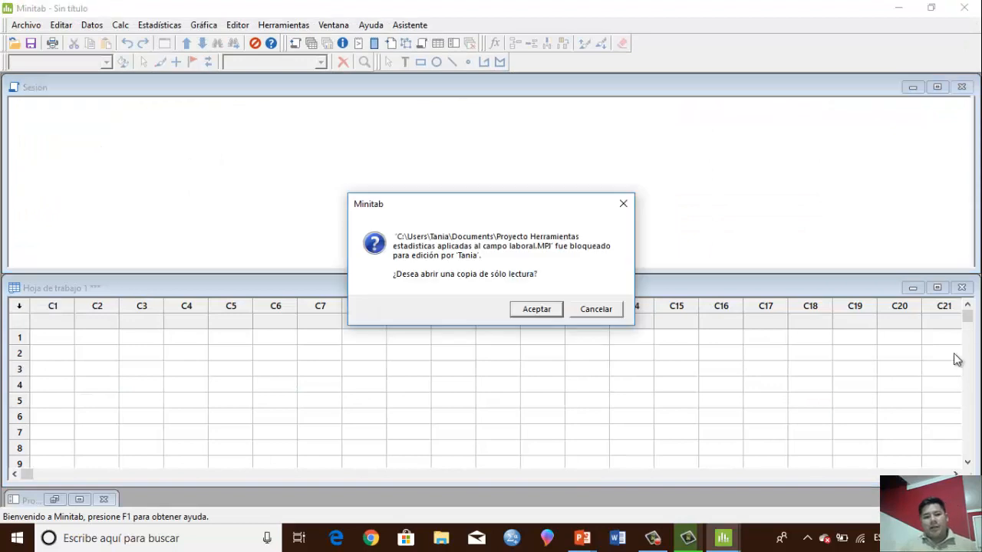
click(548, 309)
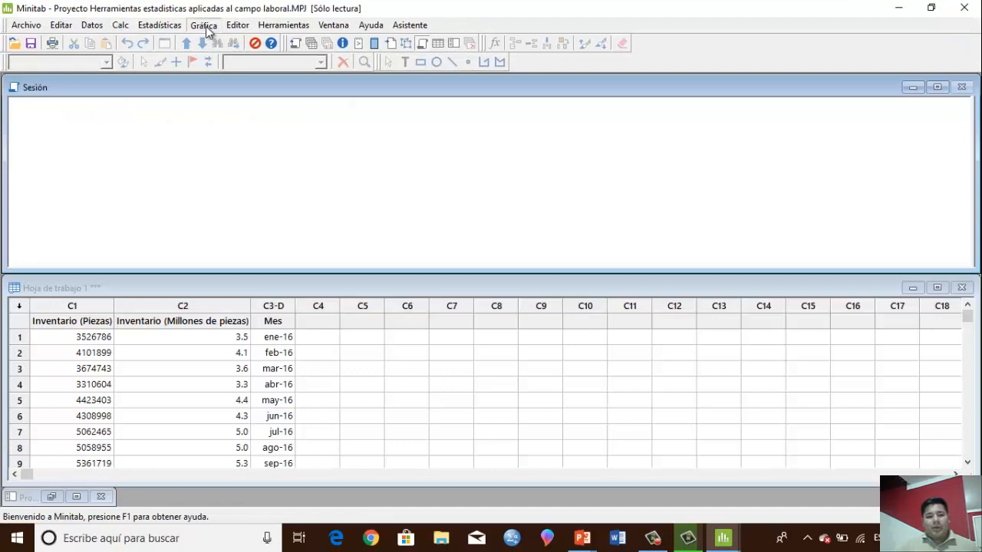
Start a histogram with distribution fit (Con ajuste) using Inventario (Piezas) as the graph variable
click(204, 25)
click(264, 112)
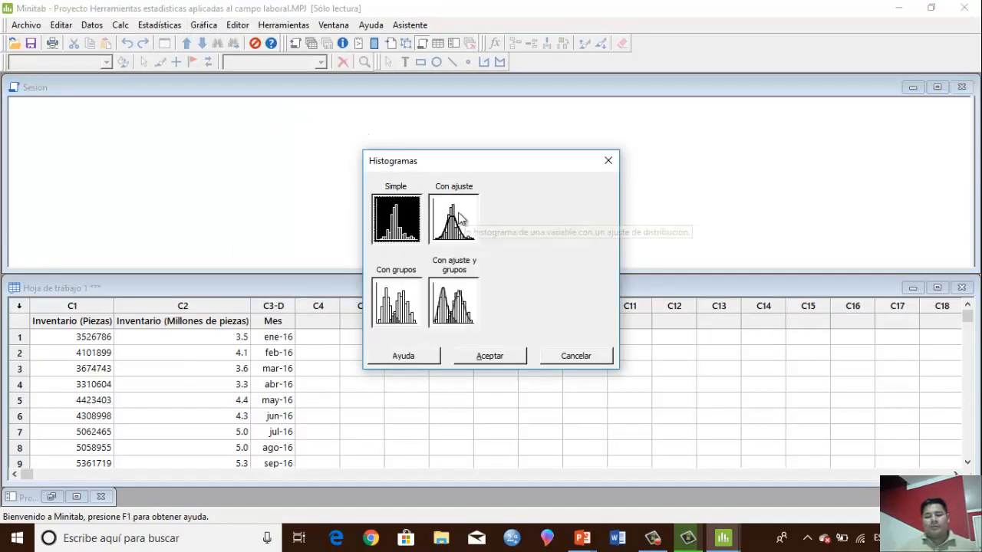
click(458, 215)
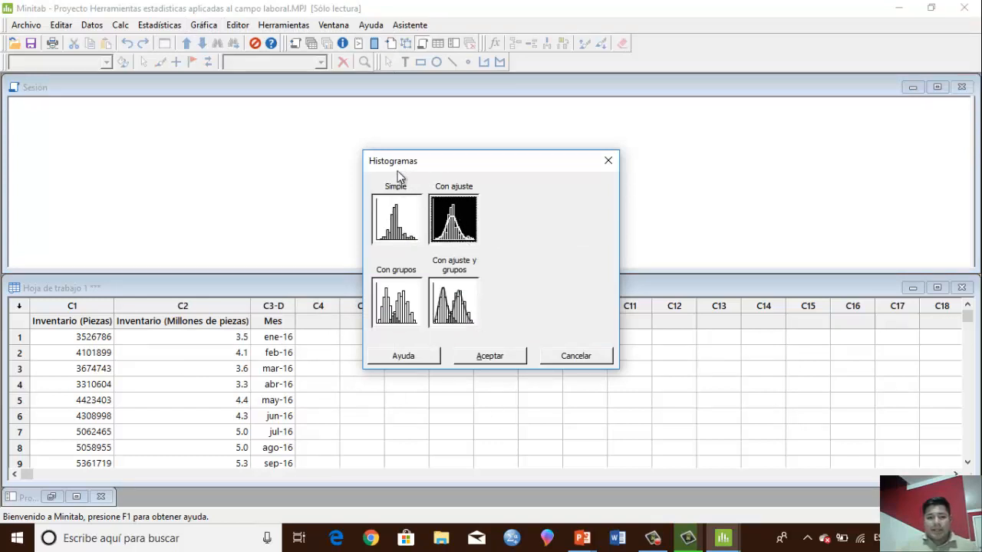
click(500, 360)
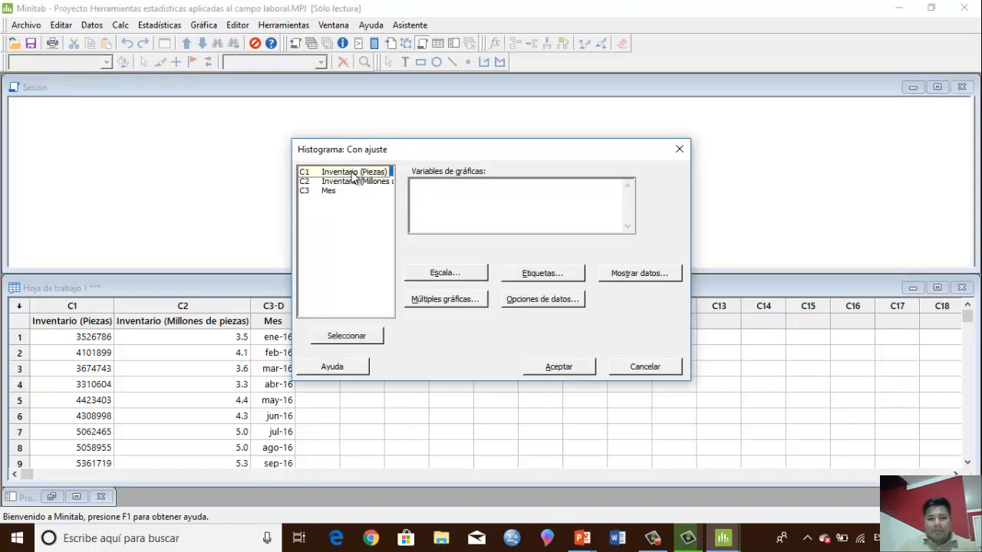
double_click(353, 174)
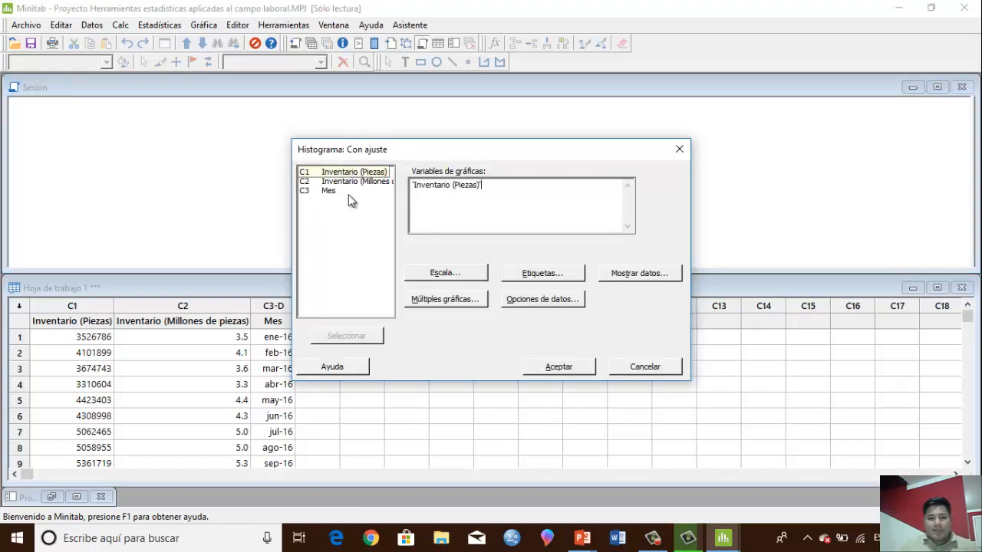
Review the fitted histogram's Y scale type and keep it as Frecuencia
click(467, 274)
click(446, 161)
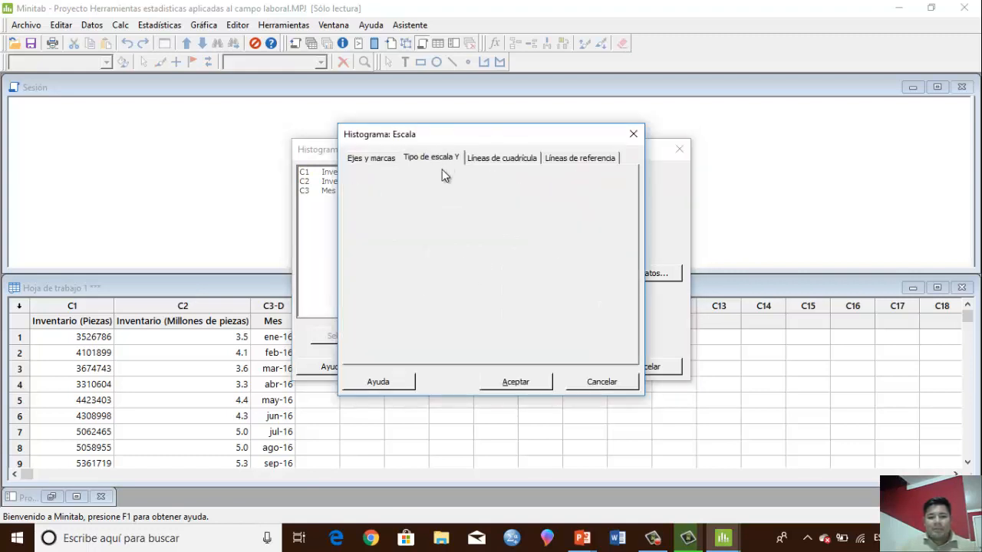
click(515, 384)
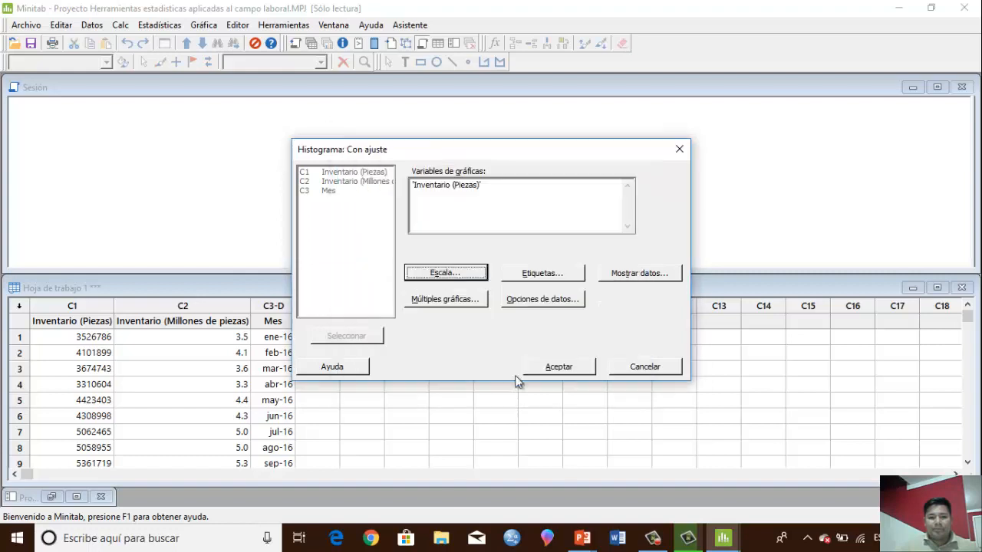
Title the fitted histogram "Histograma Inventario en piezas" and generate it
click(572, 275)
click(348, 189)
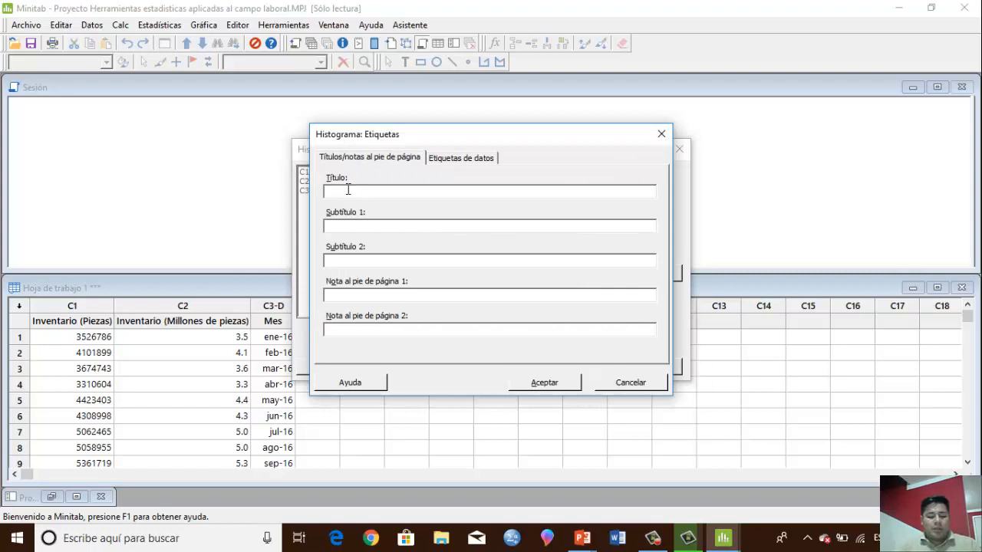
text(Histograma Inv)
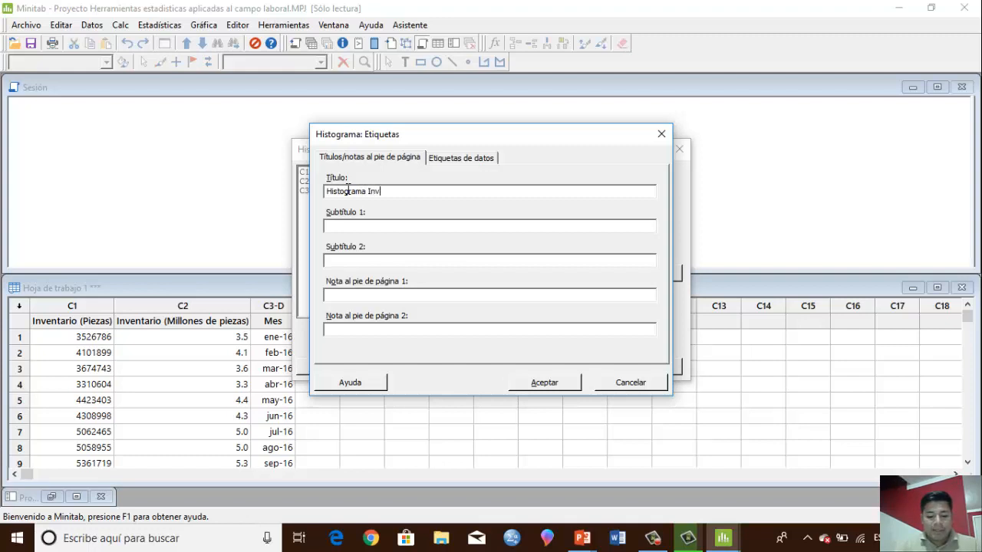
text(entario en piezas)
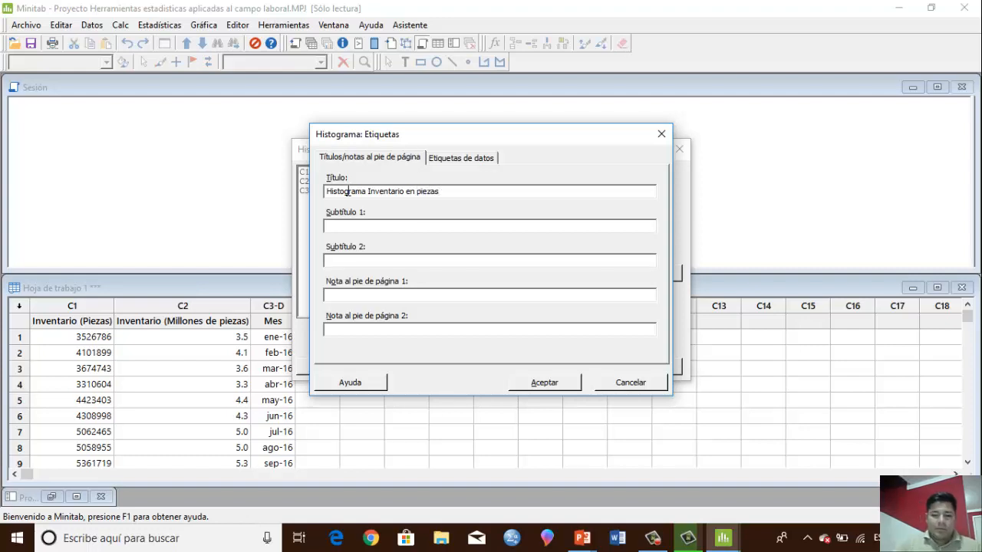
click(571, 383)
click(574, 368)
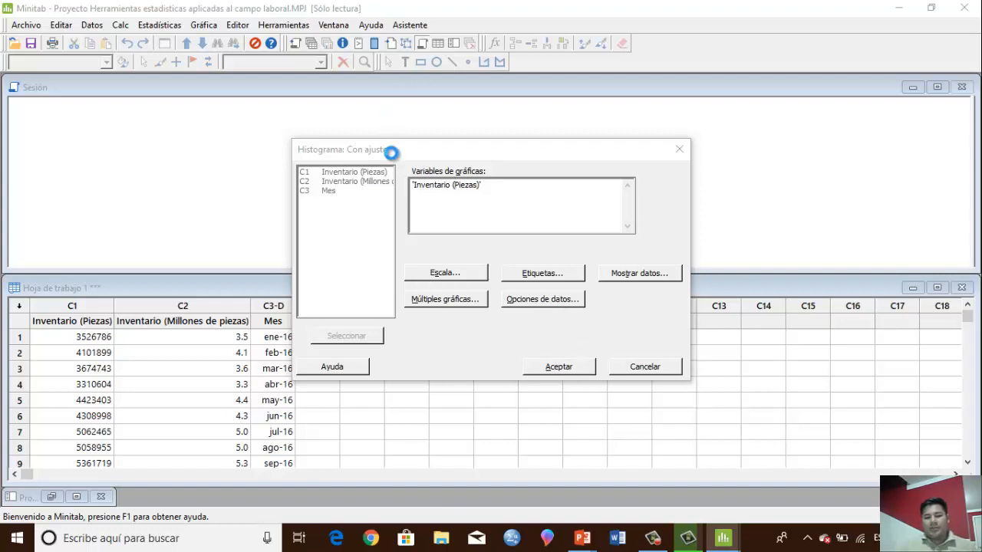
Move the fitted histogram window over the worksheet, then close it without saving the graph to another file
drag(228, 88, 532, 141)
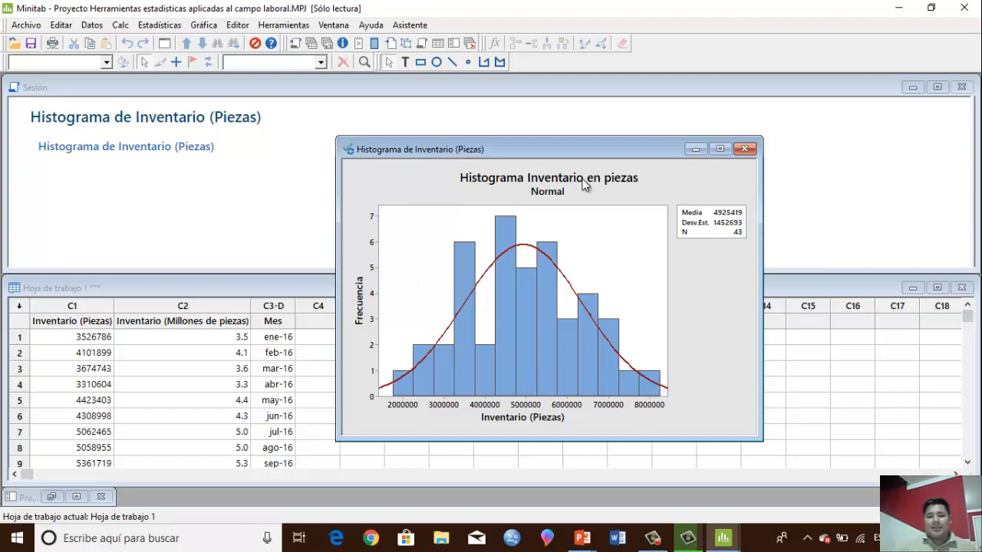
click(744, 150)
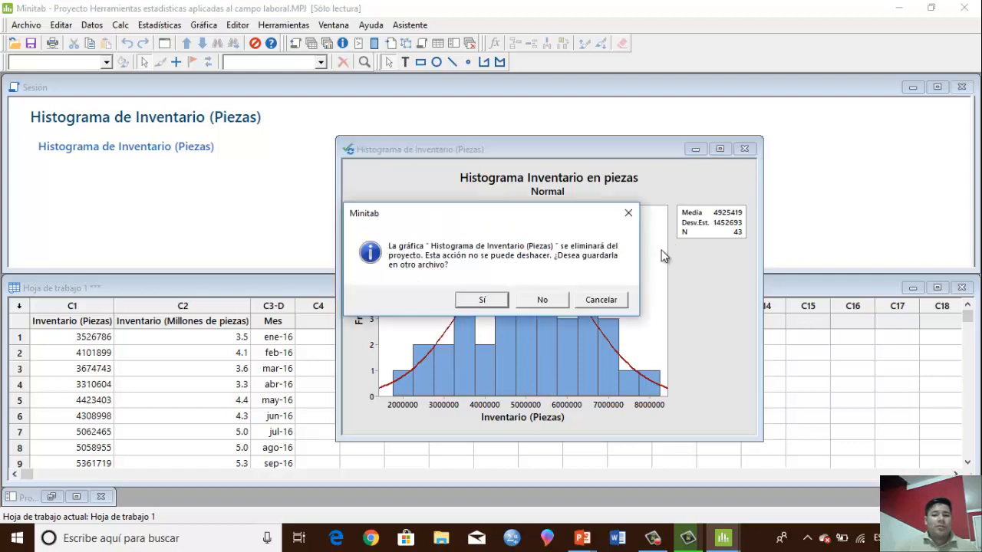
click(539, 301)
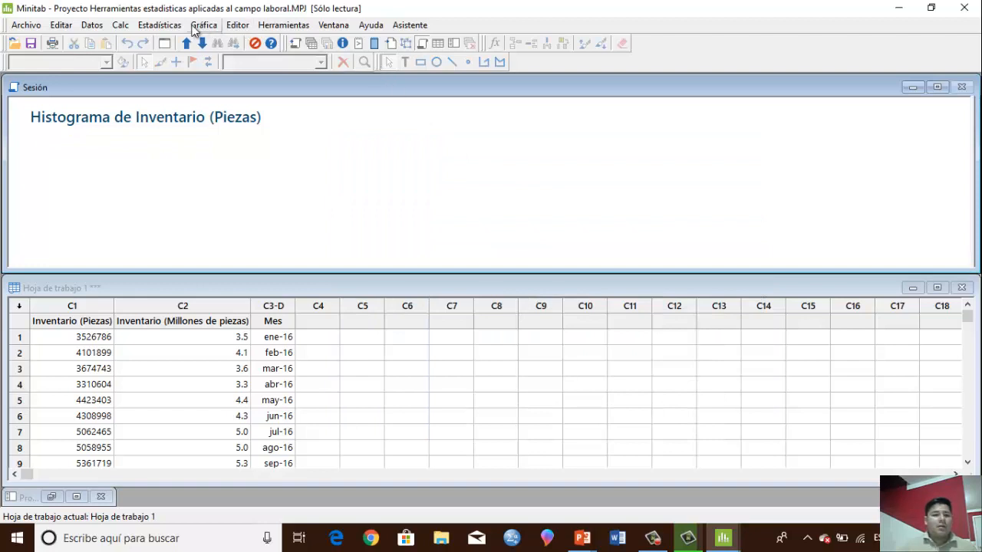
Generate a graphical summary (Resumen gráfico) of Inventario (Piezas) at a 95.0 confidence level and reposition its report window
click(160, 26)
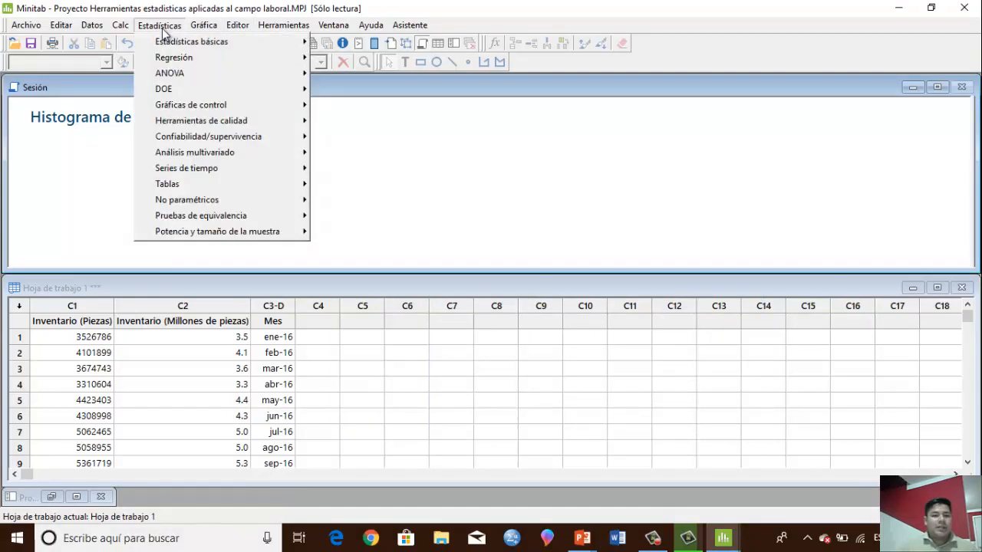
mouse_move(184, 43)
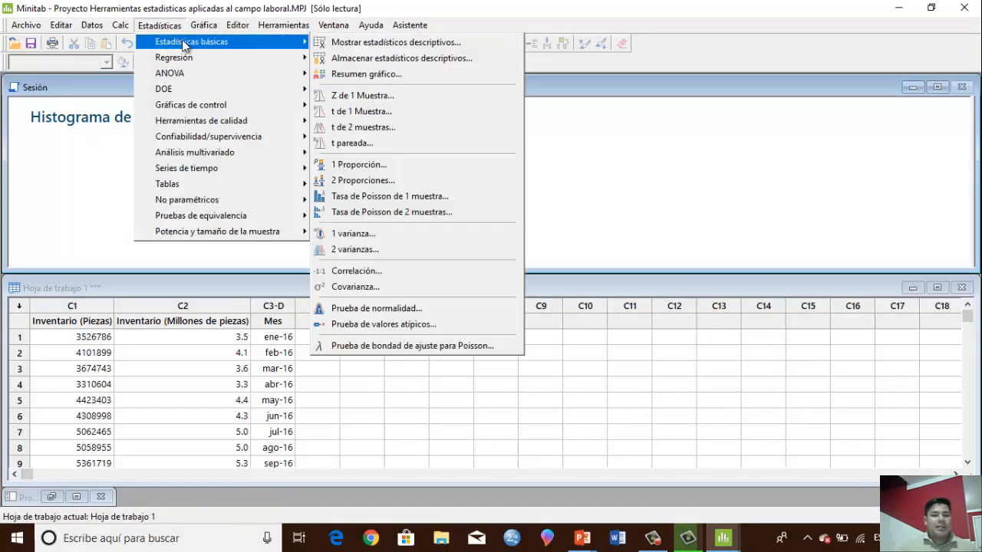
click(413, 74)
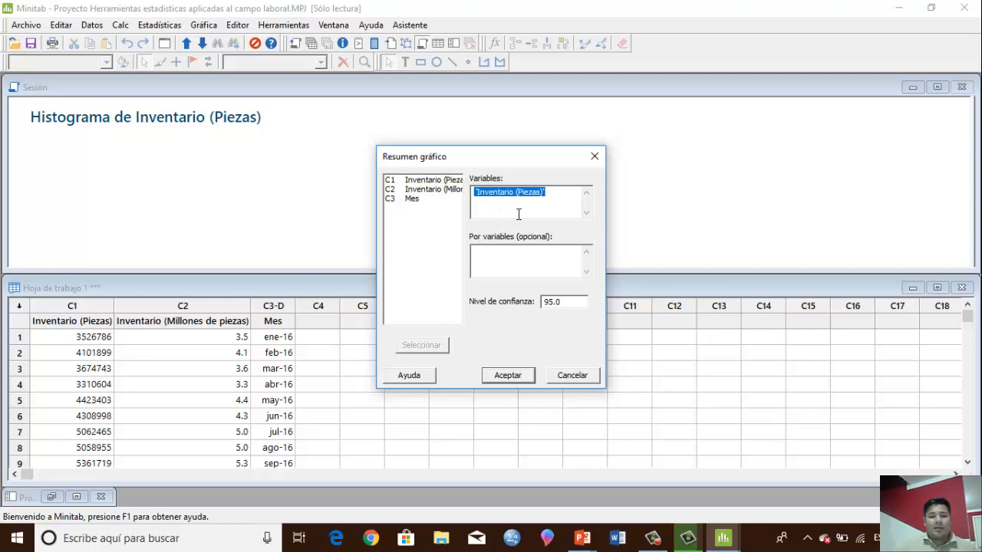
click(509, 376)
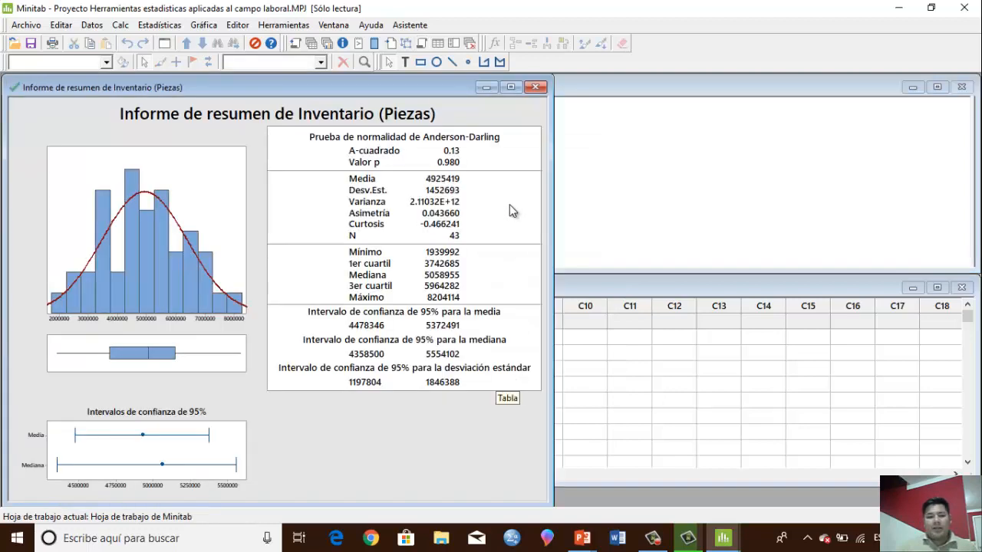
drag(365, 87, 396, 103)
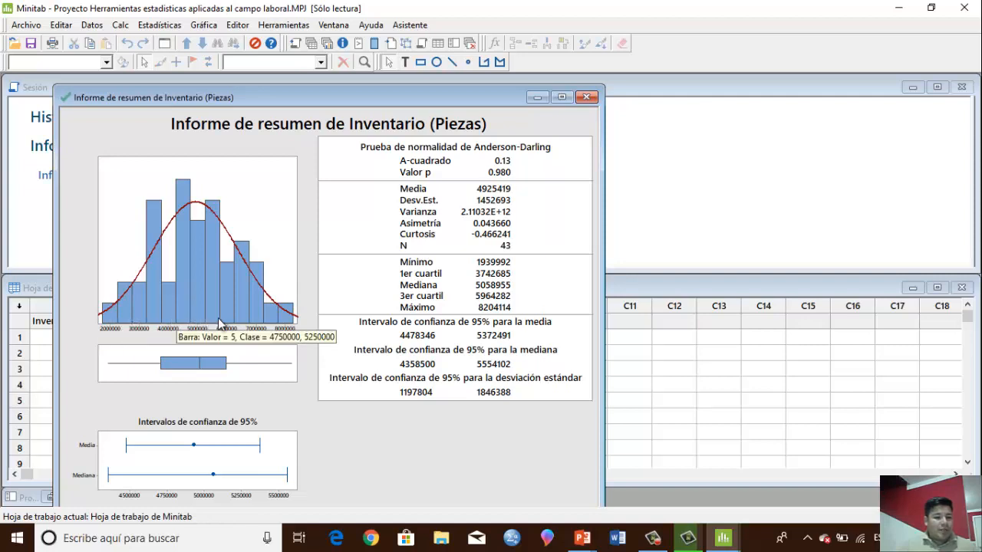
Set the number of intervals on the X scale of the summary report's histogram to 7
right_click(112, 327)
click(186, 69)
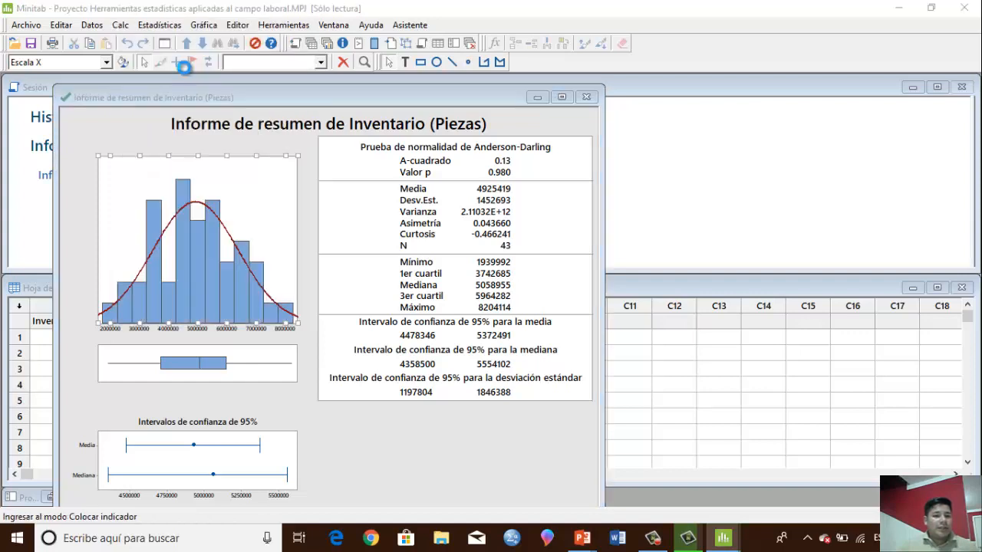
click(452, 160)
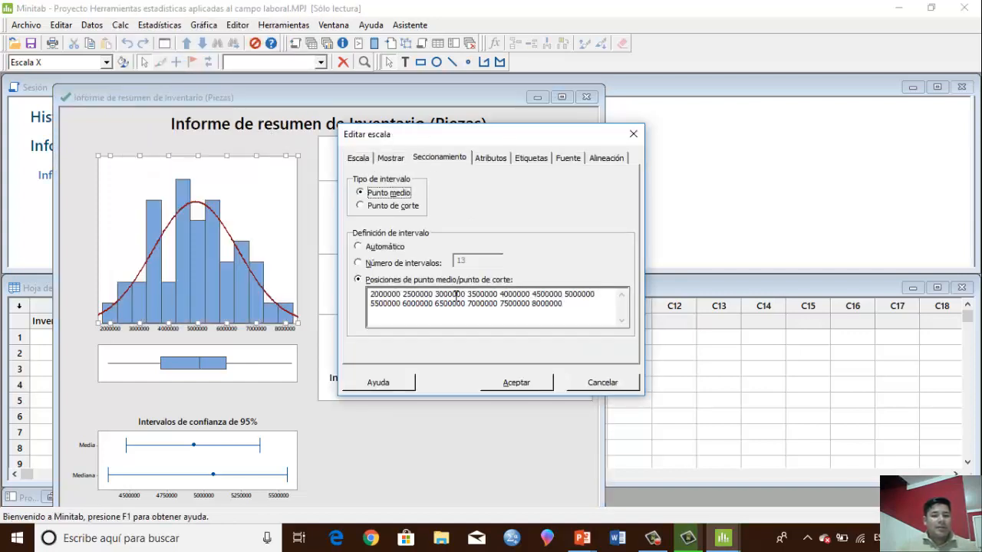
click(407, 264)
click(484, 263)
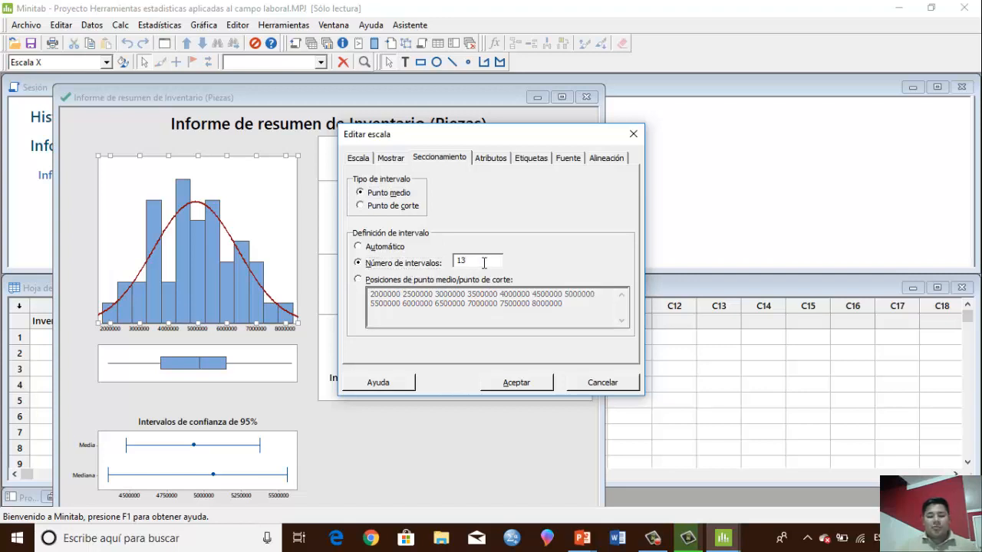
key(BackSpace)
text(7)
click(540, 390)
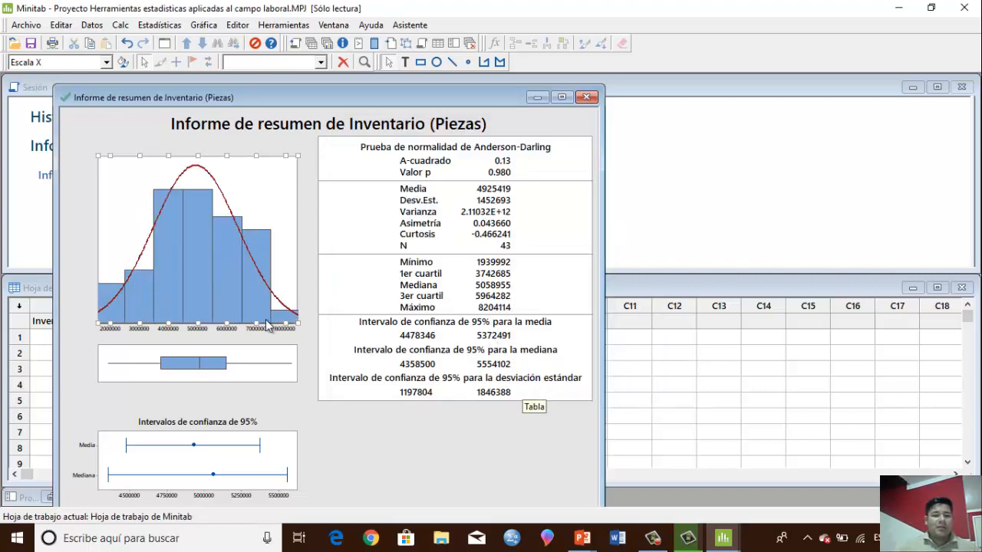
click(359, 459)
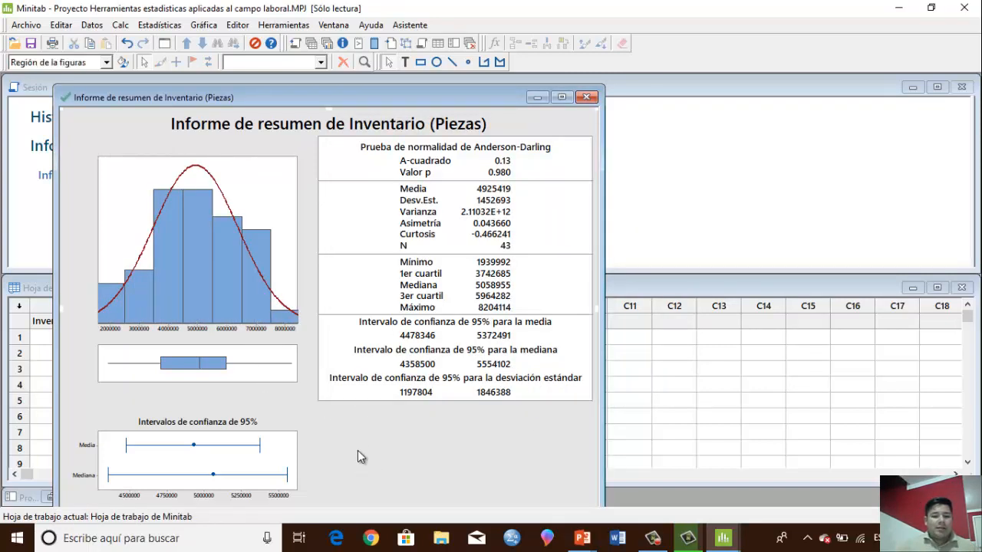
Add data labels showing the Y values to the bars of the summary report's histogram
right_click(140, 297)
mouse_move(307, 94)
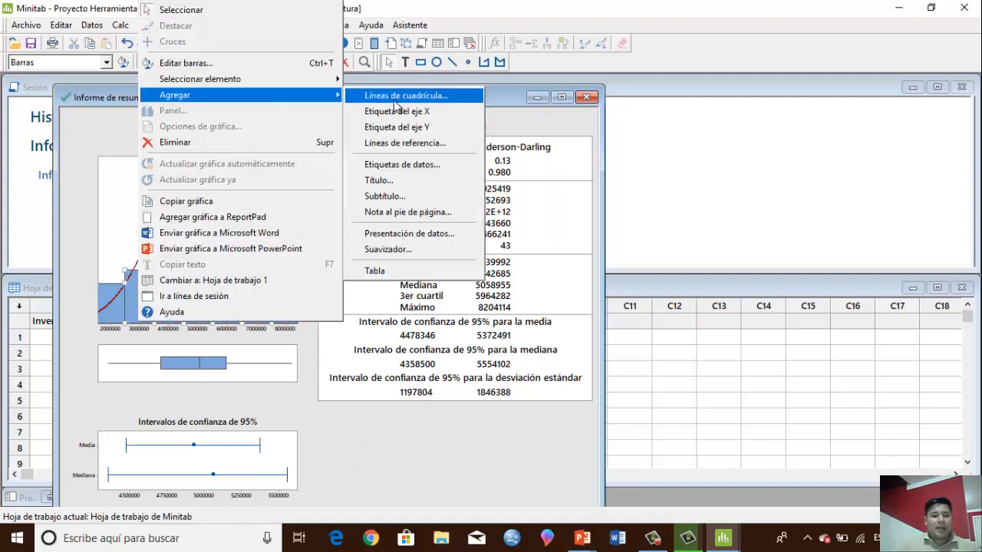
click(457, 165)
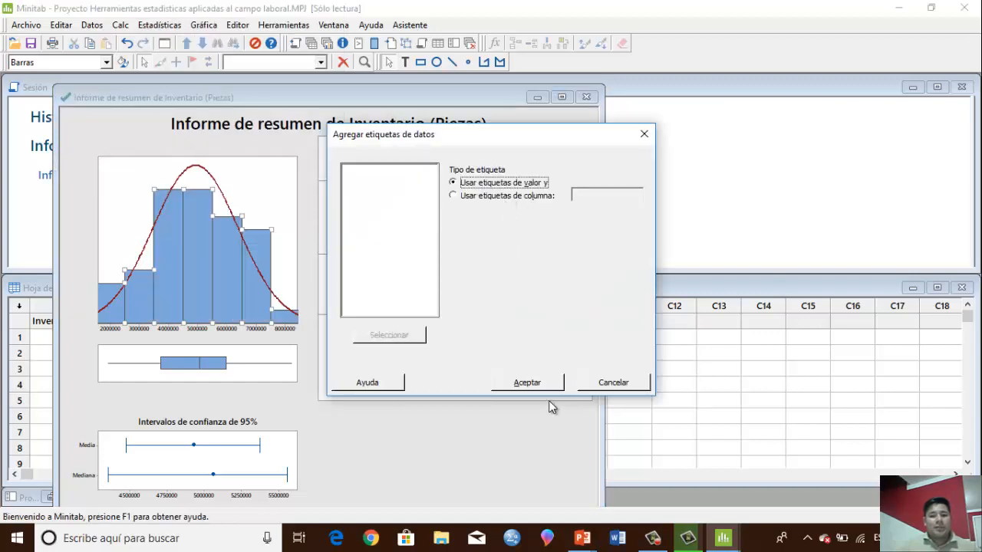
click(549, 388)
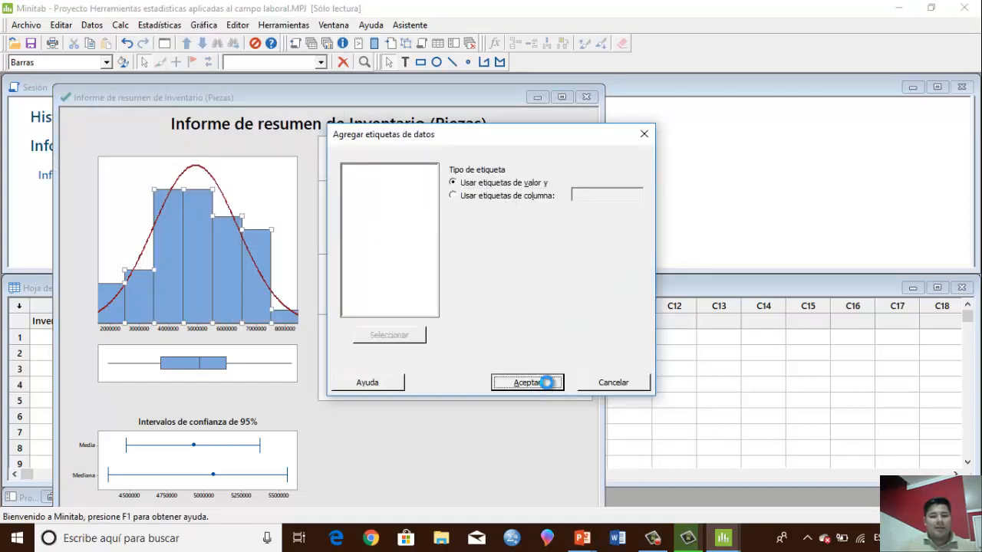
click(261, 198)
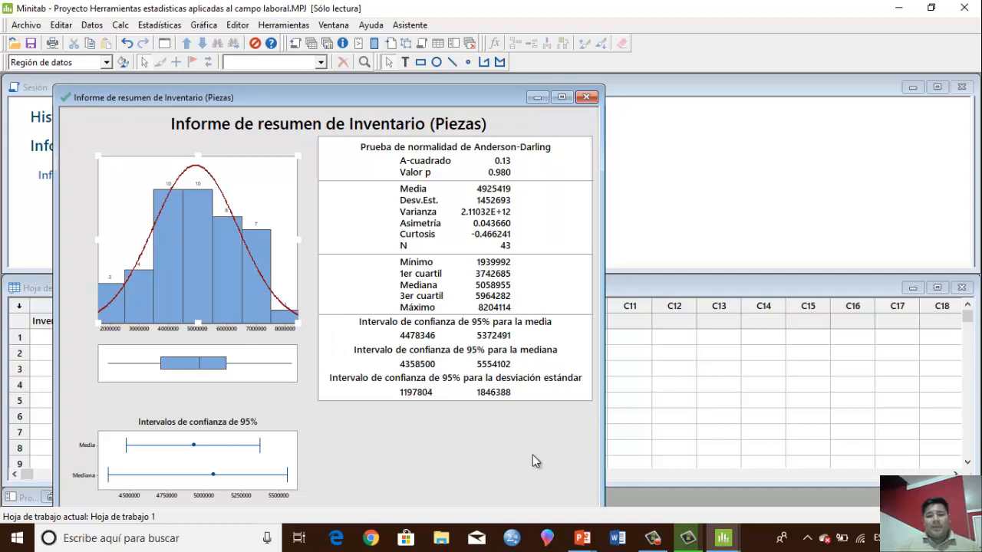
Move the report window aside and start another graphical summary, choosing Inventario (Millones de piezas) as the variable
click(635, 430)
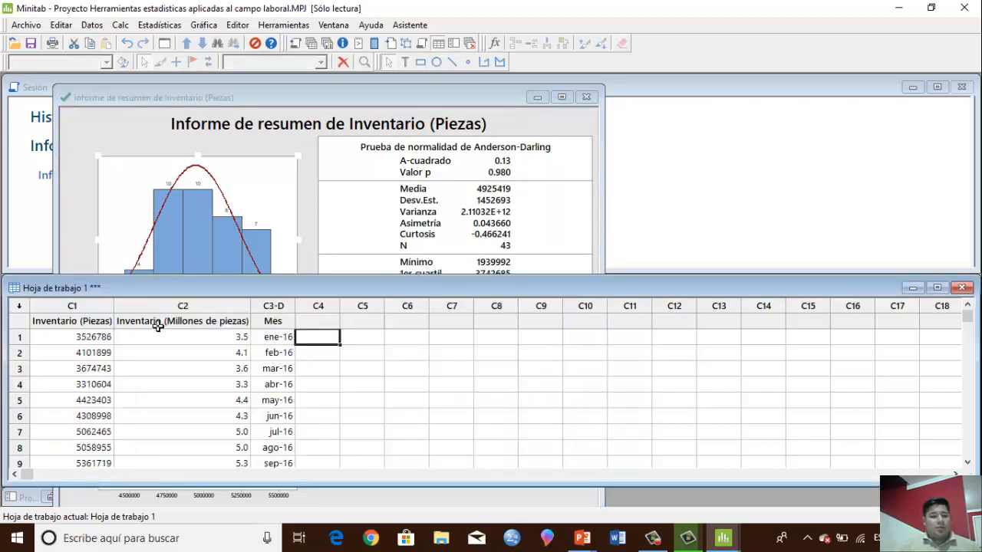
click(189, 305)
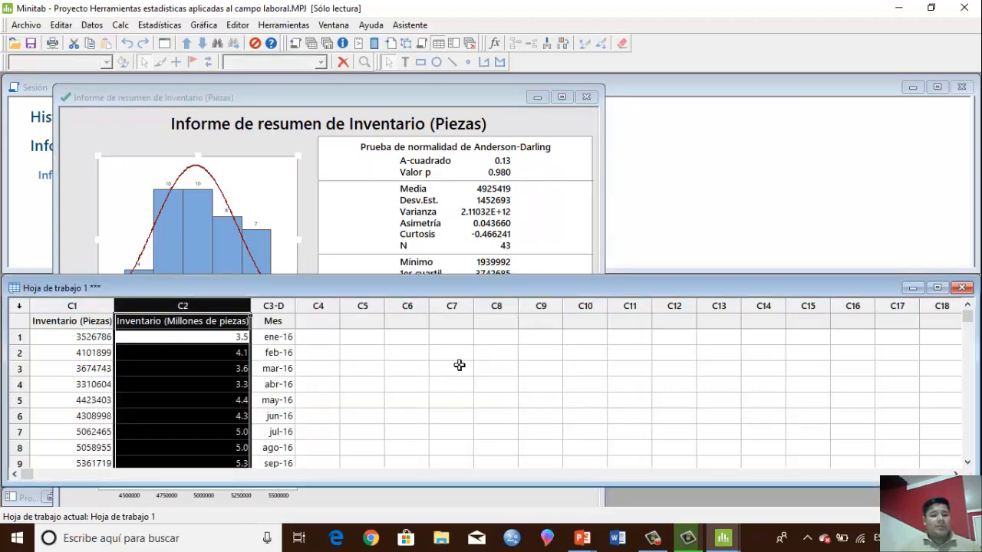
drag(330, 90, 293, 72)
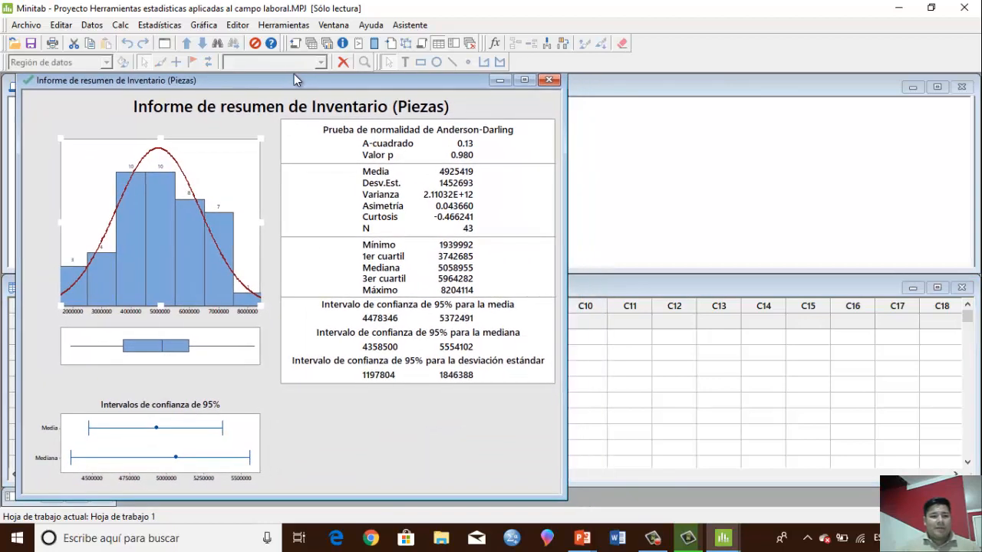
click(660, 400)
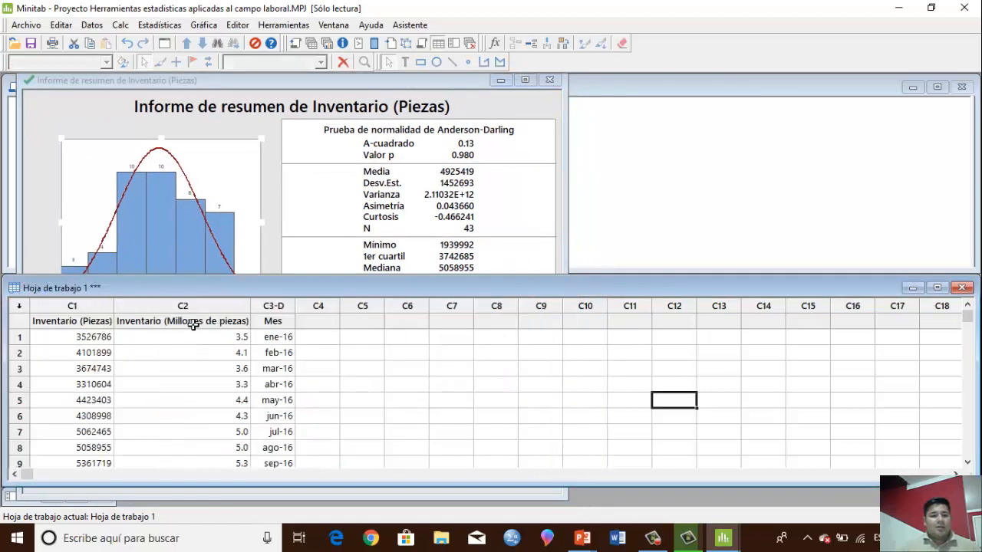
click(173, 27)
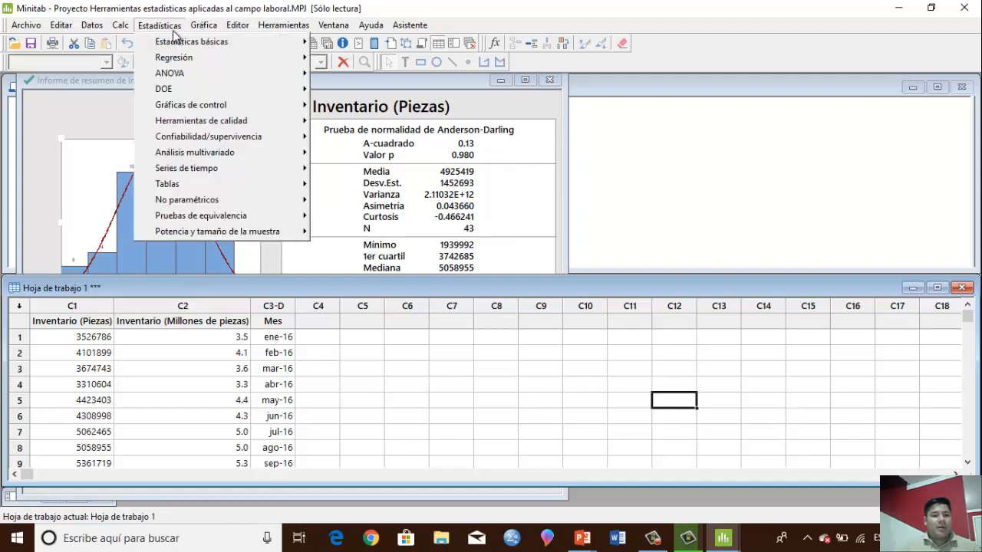
mouse_move(191, 42)
click(360, 72)
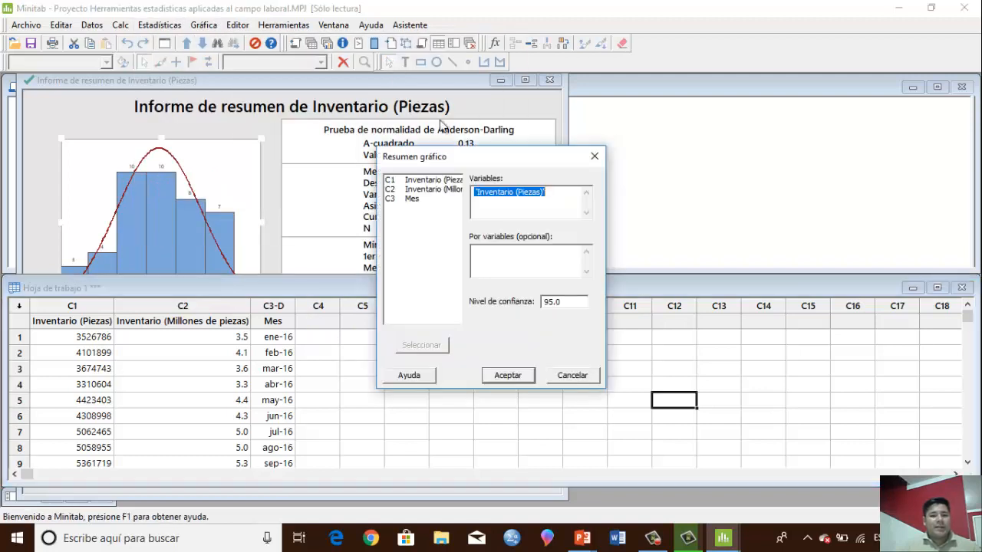
double_click(424, 192)
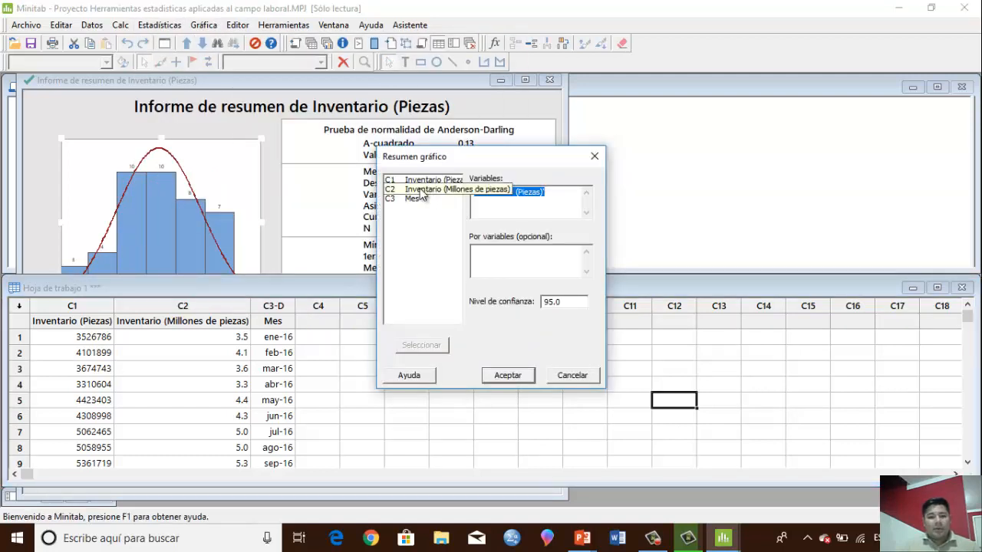
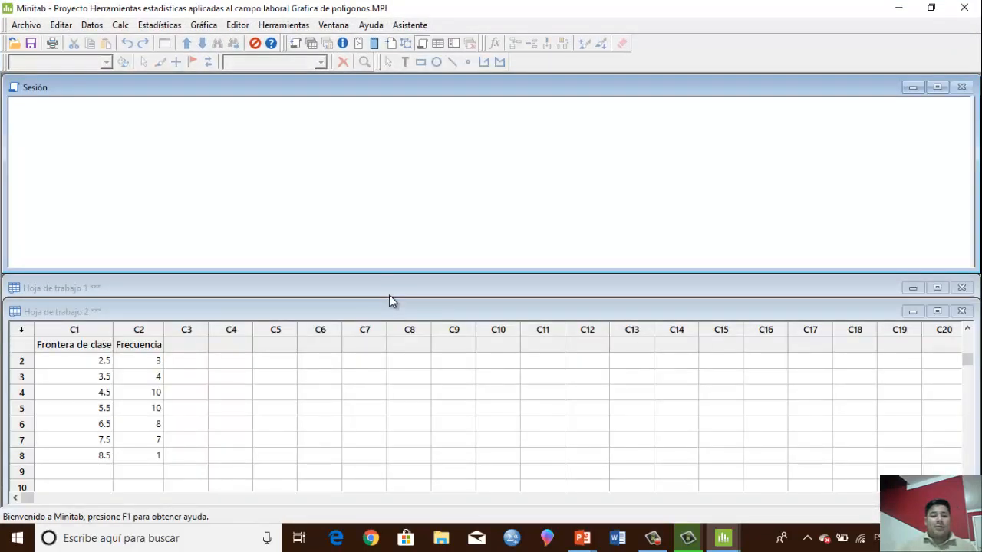
Make Hoja de trabajo 1 active and start a simple bar chart whose bars represent values from a table (Valores de una tabla)
click(389, 288)
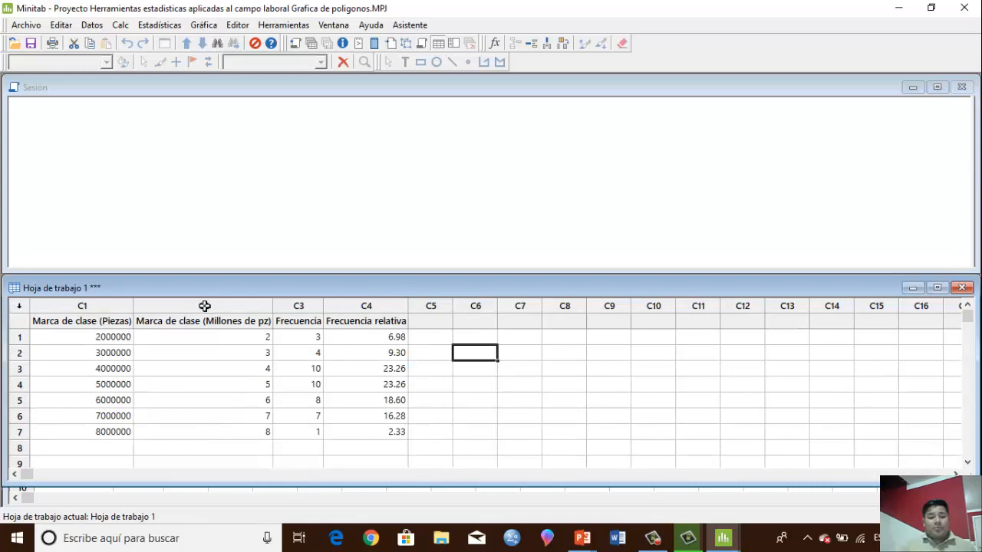
click(355, 307)
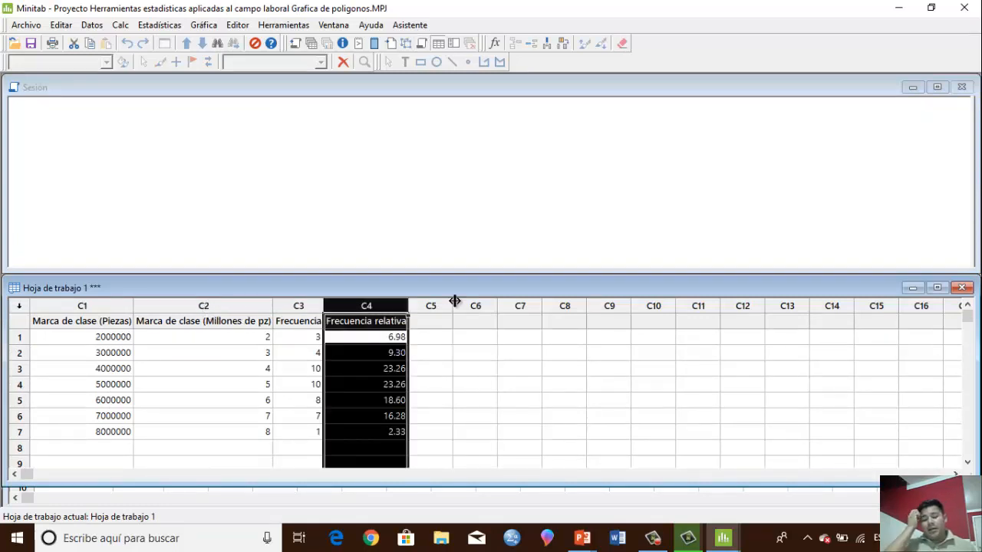
click(224, 316)
click(204, 24)
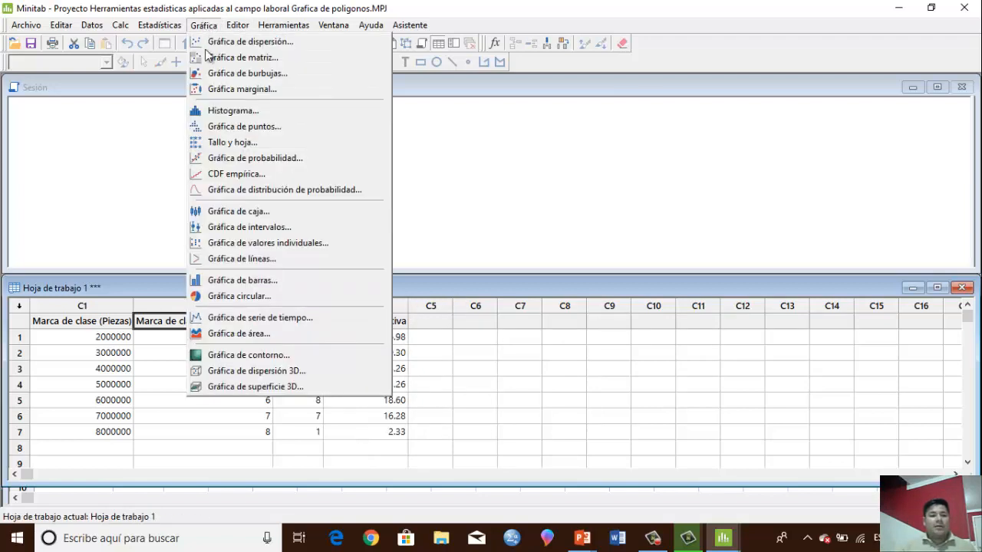
click(250, 282)
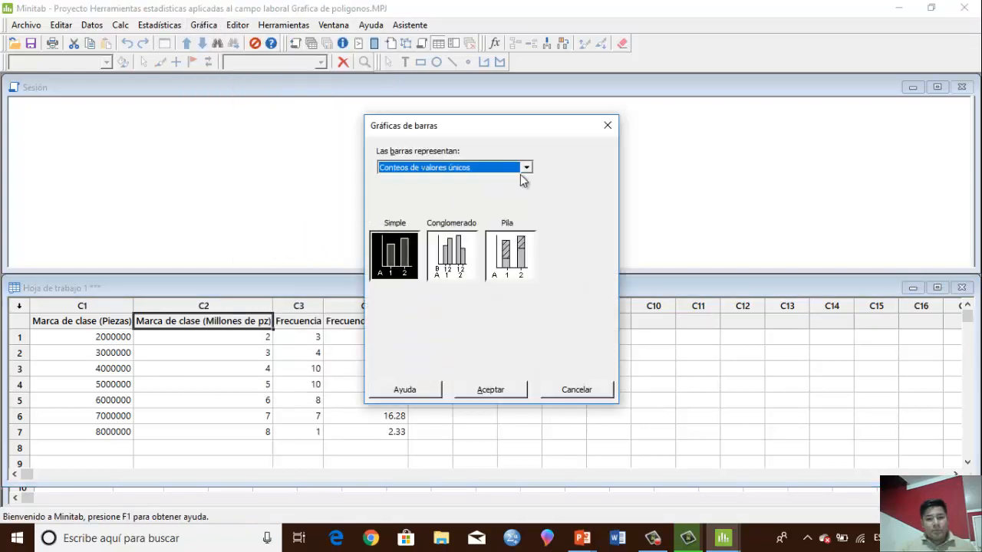
click(526, 168)
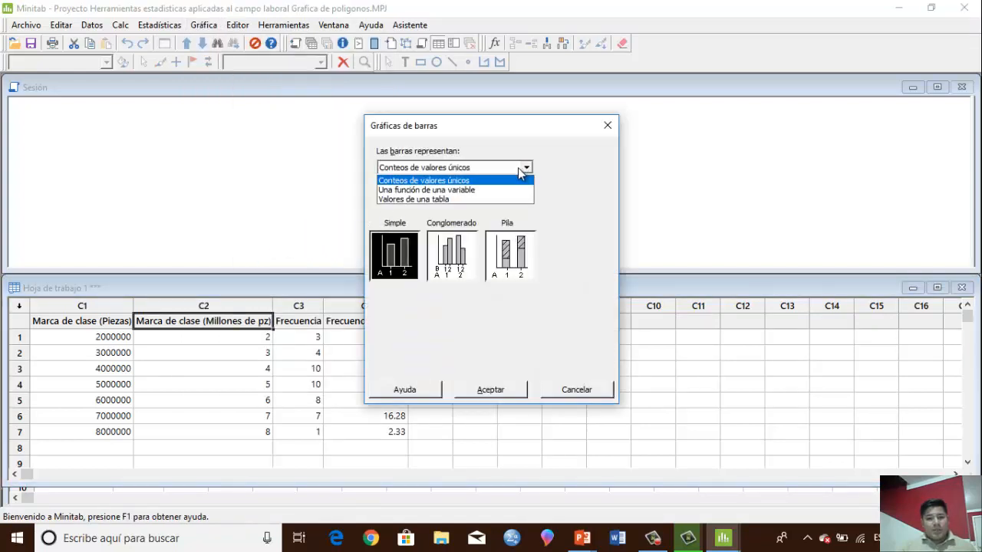
click(407, 199)
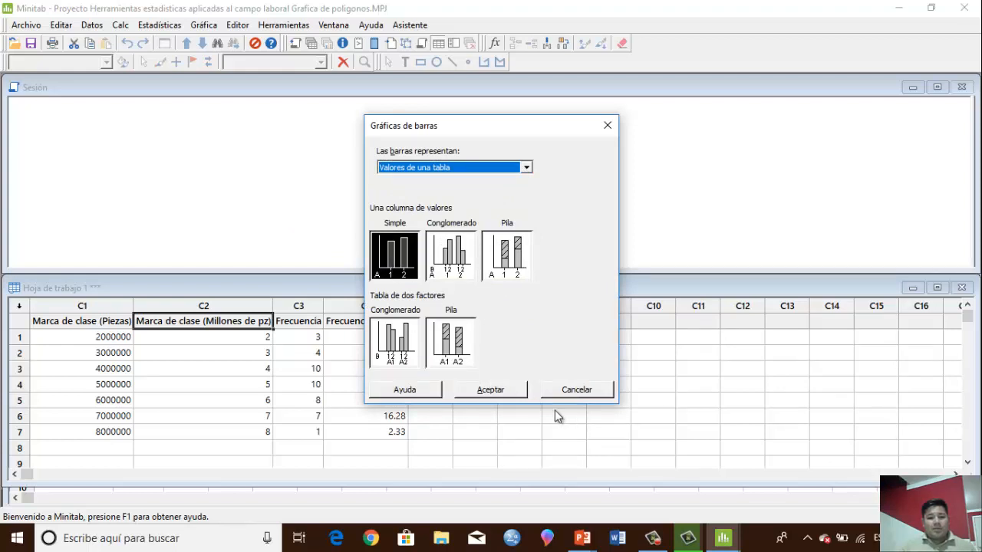
click(491, 390)
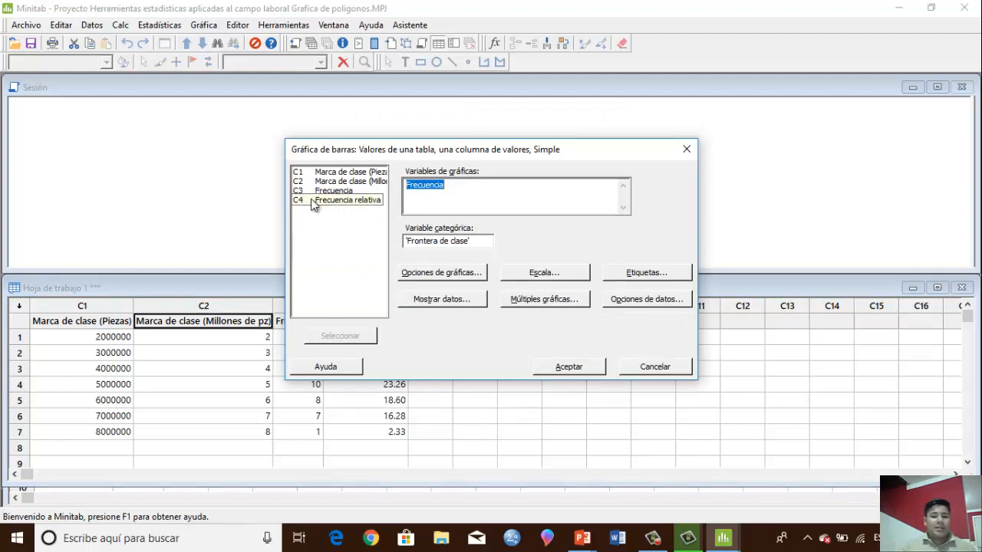
Set Frecuencia relativa as the graph variable and Marca de clase (Millones de pz) as the categorical variable
double_click(331, 201)
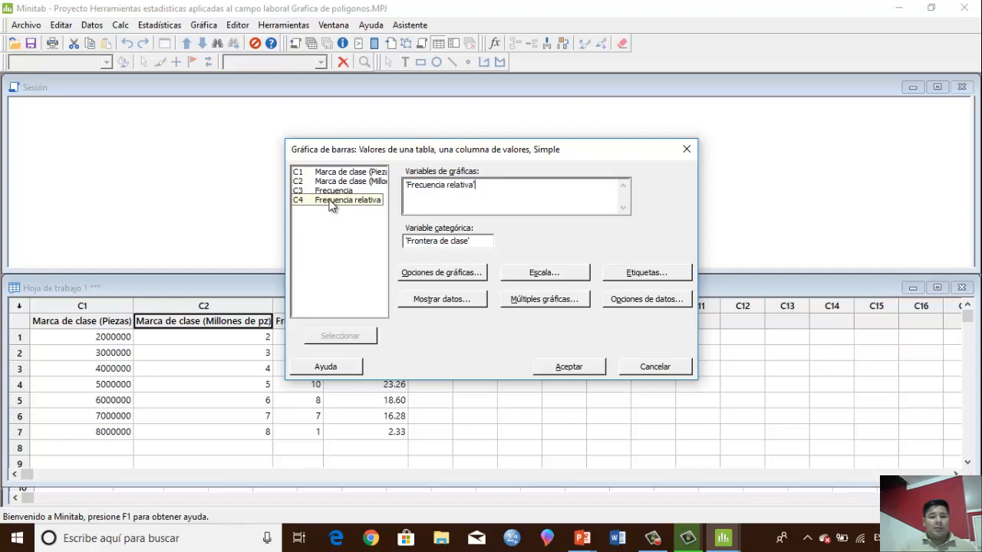
drag(474, 240, 377, 226)
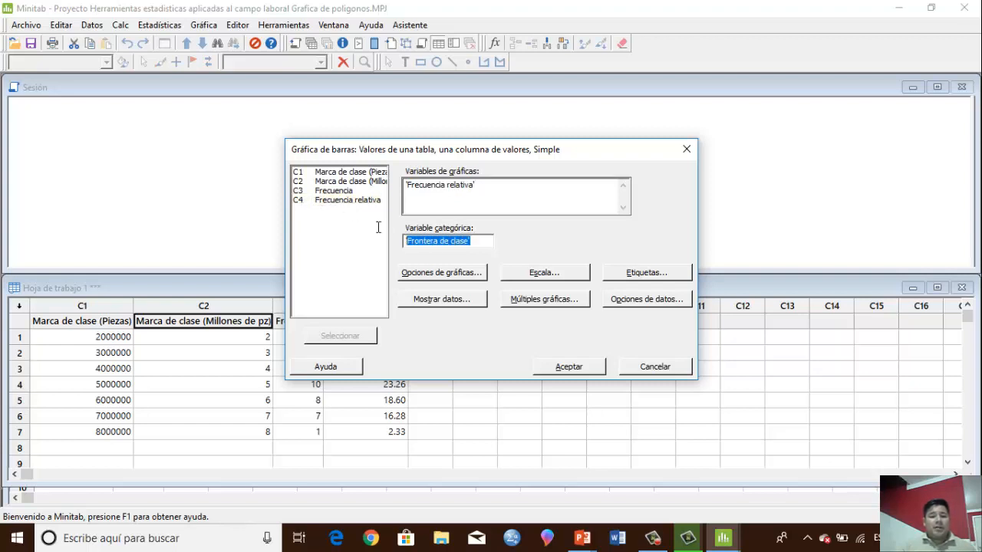
key(Delete)
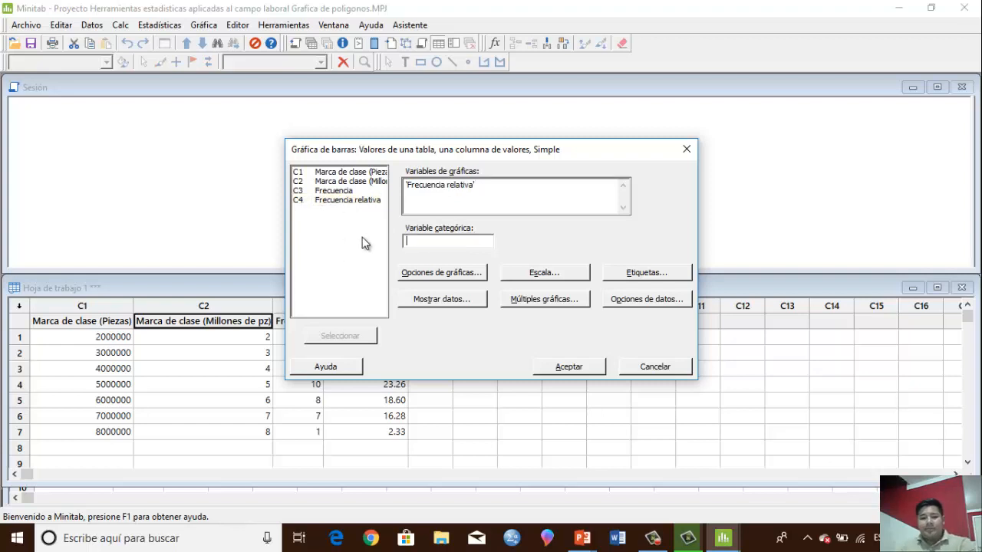
double_click(352, 184)
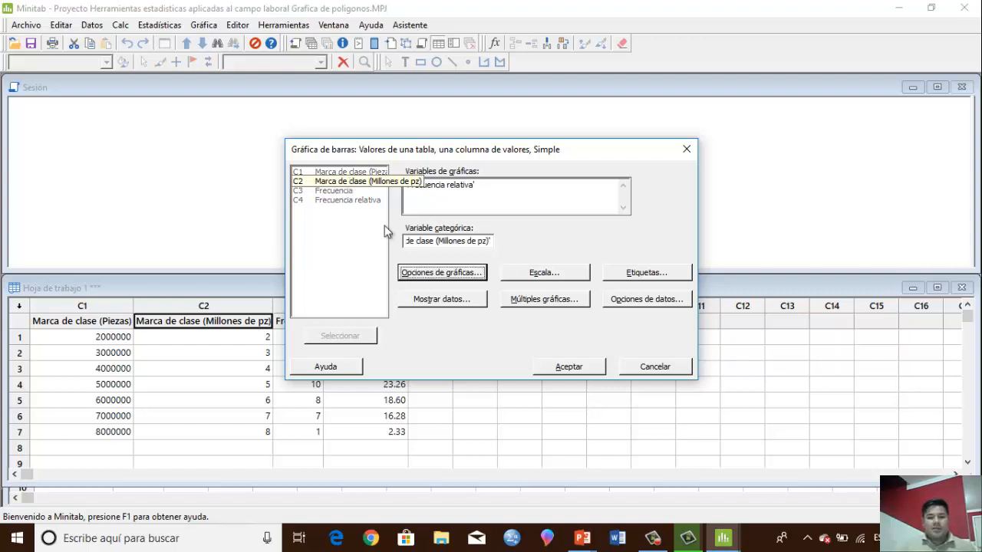
Turn off Acumular Y en X for the bar chart and accept Símbolos and Línea de conexión as its data display
click(457, 275)
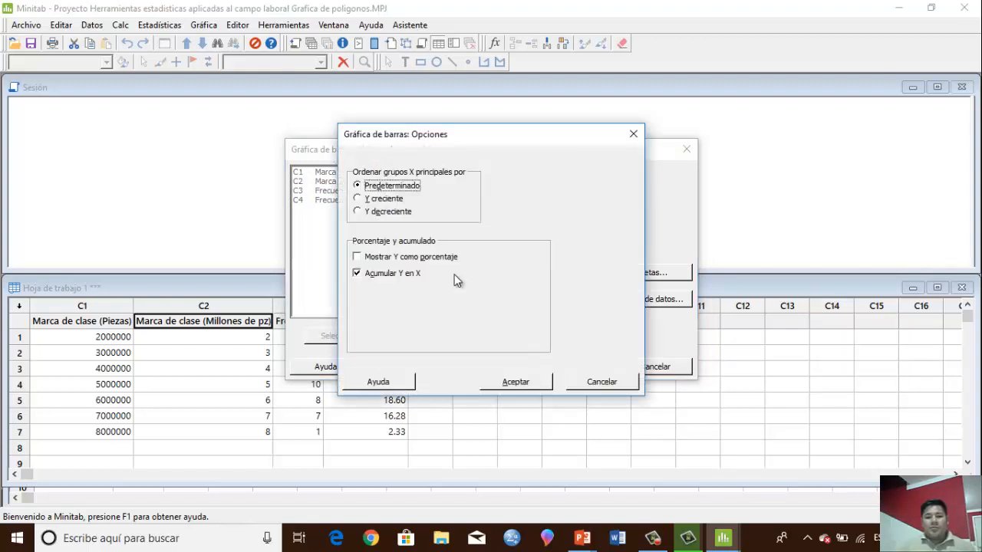
click(385, 275)
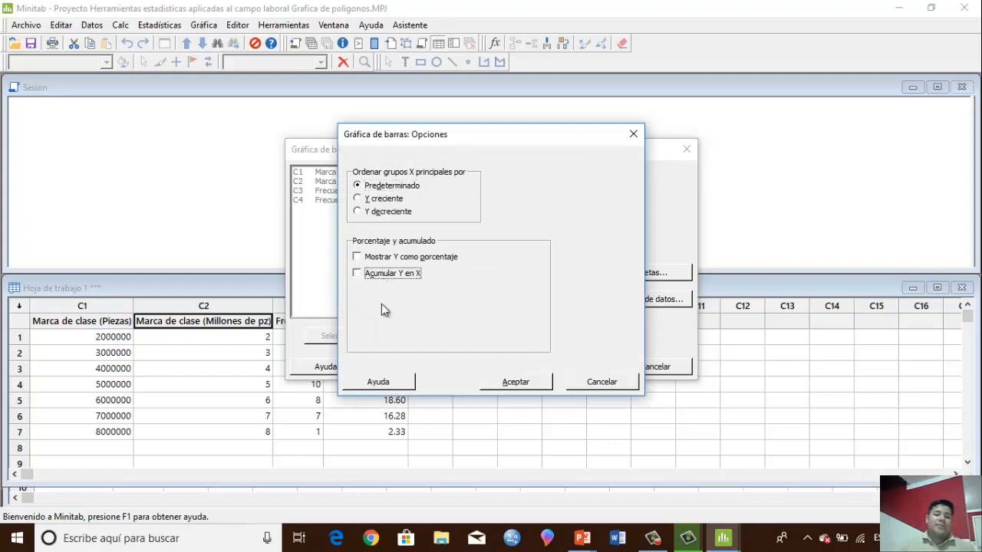
click(509, 382)
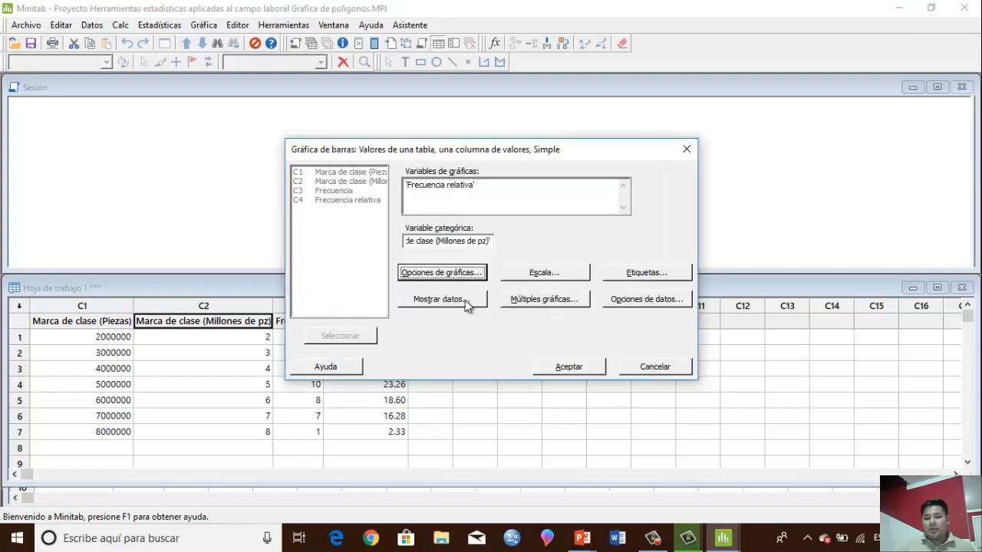
click(465, 300)
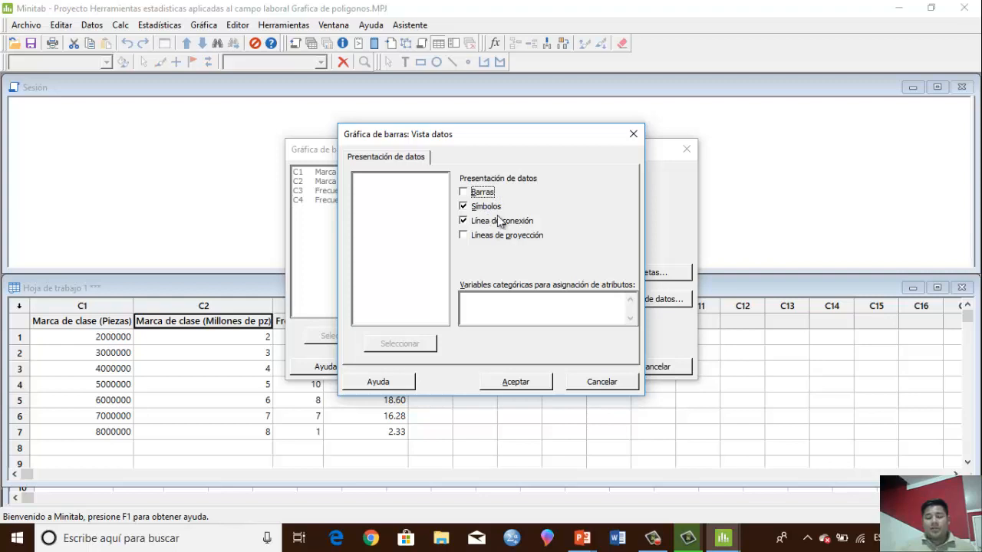
click(517, 381)
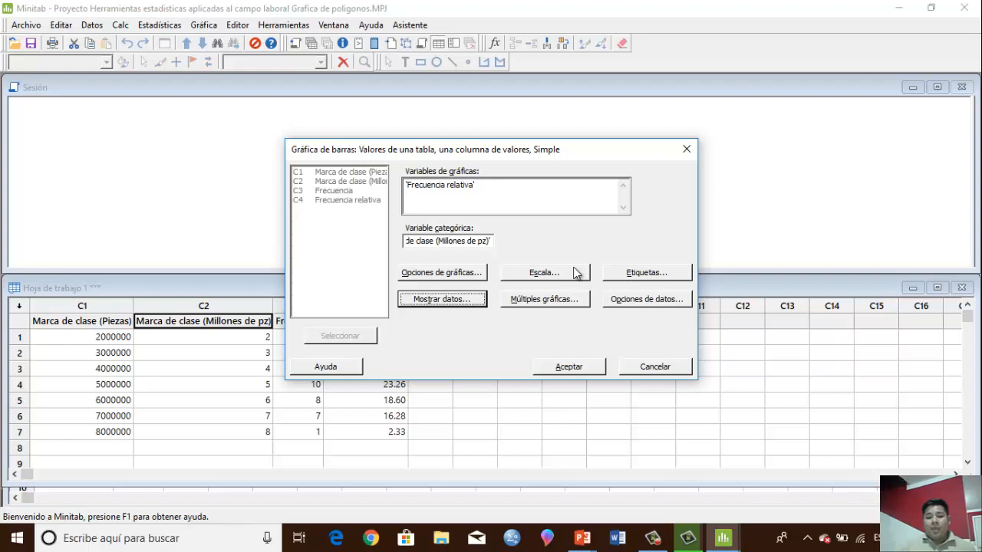
Title the chart "Poligono de frecuencias relativas (Inventario millones de piezas)" and generate it
click(614, 268)
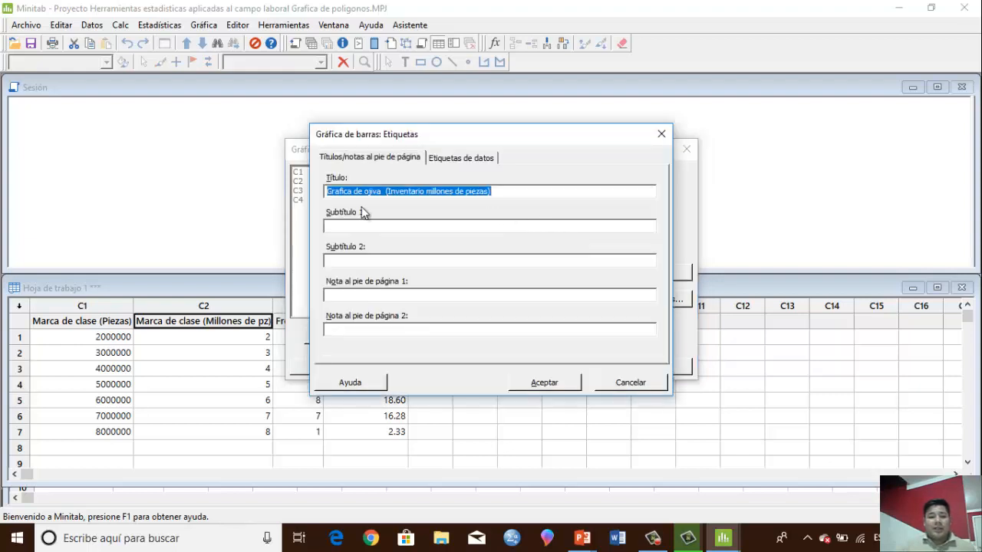
click(383, 191)
drag(381, 191, 326, 192)
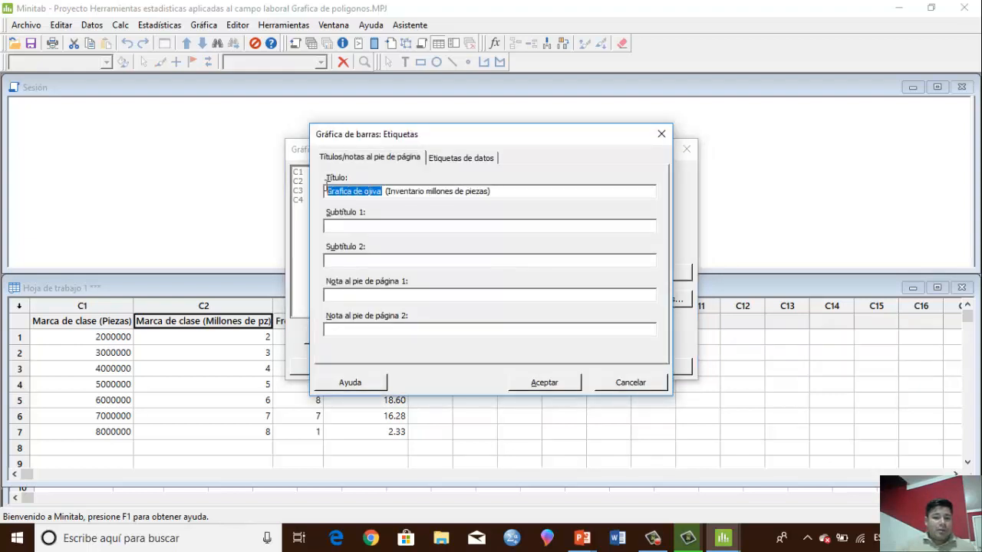
text(Poligono de )
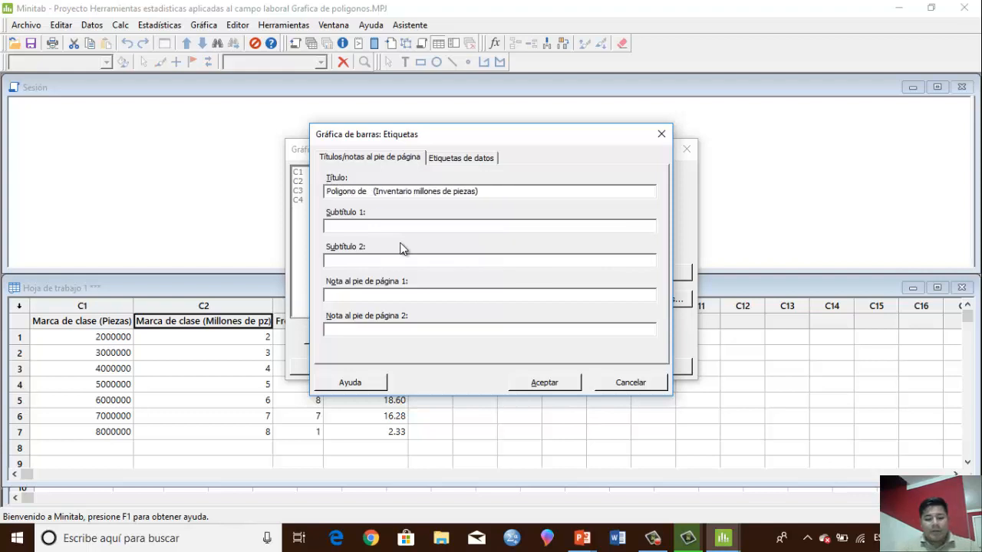
text(frecuencias)
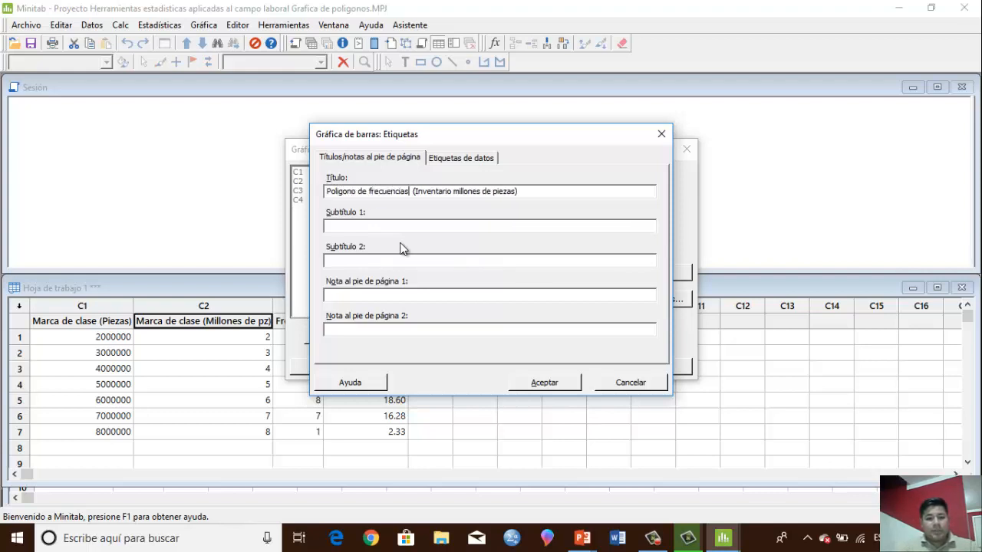
text( rela)
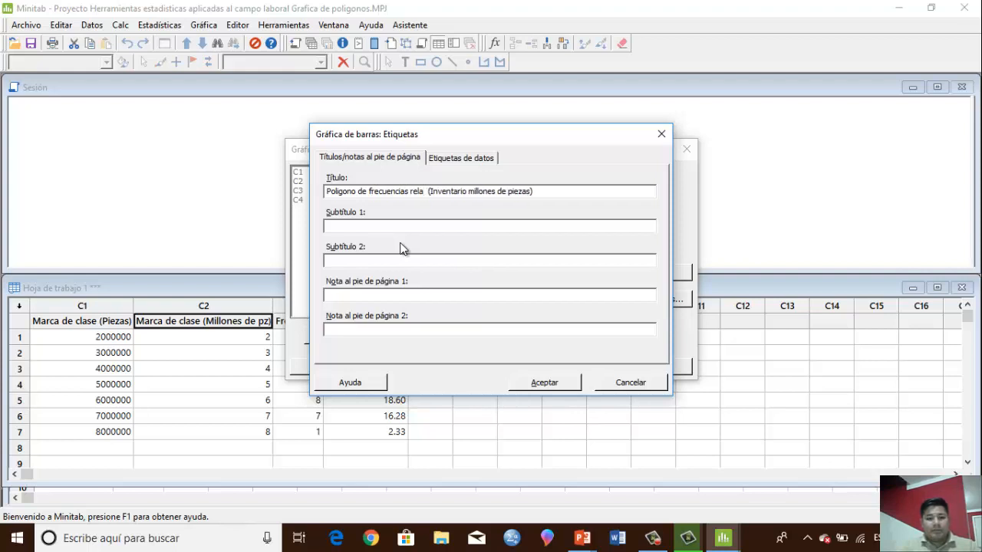
text(tivas)
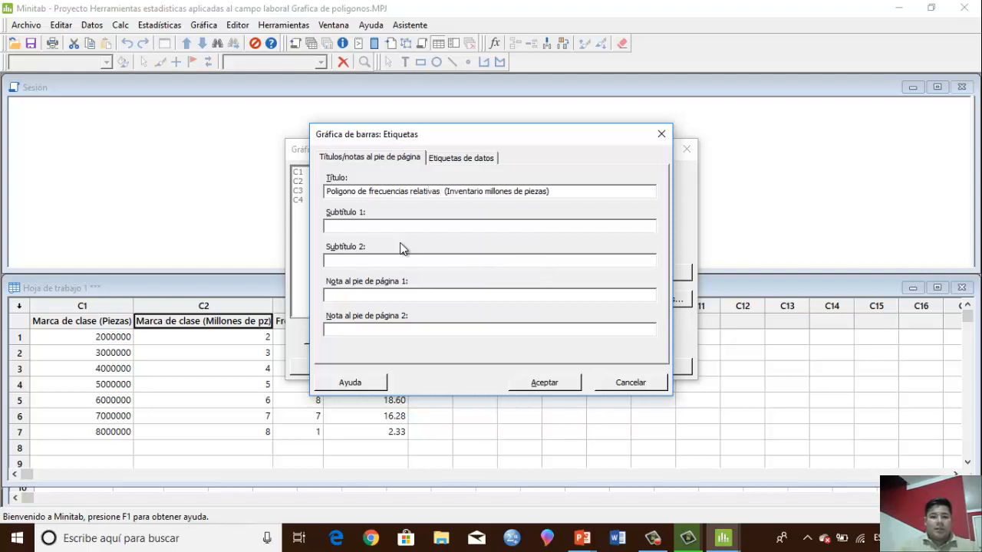
click(542, 382)
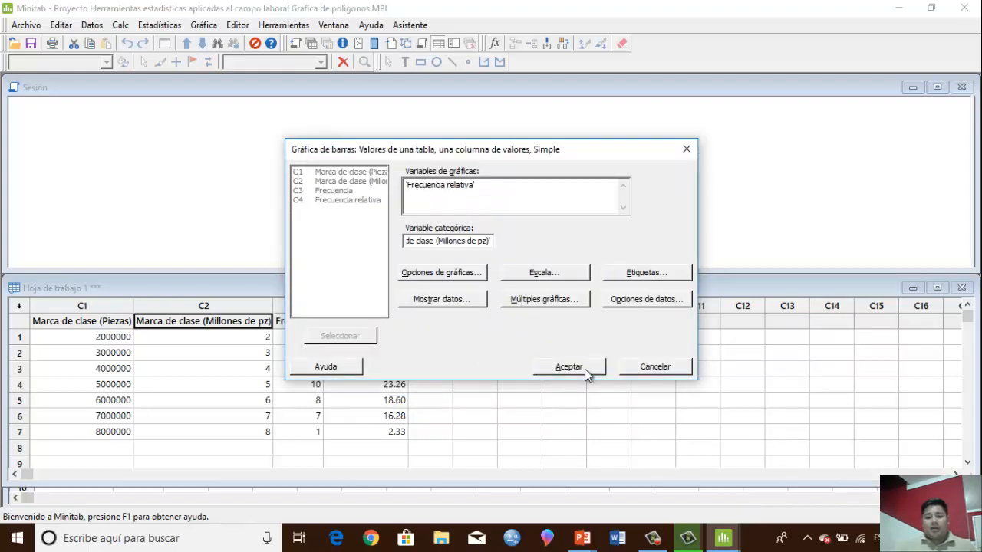
click(583, 368)
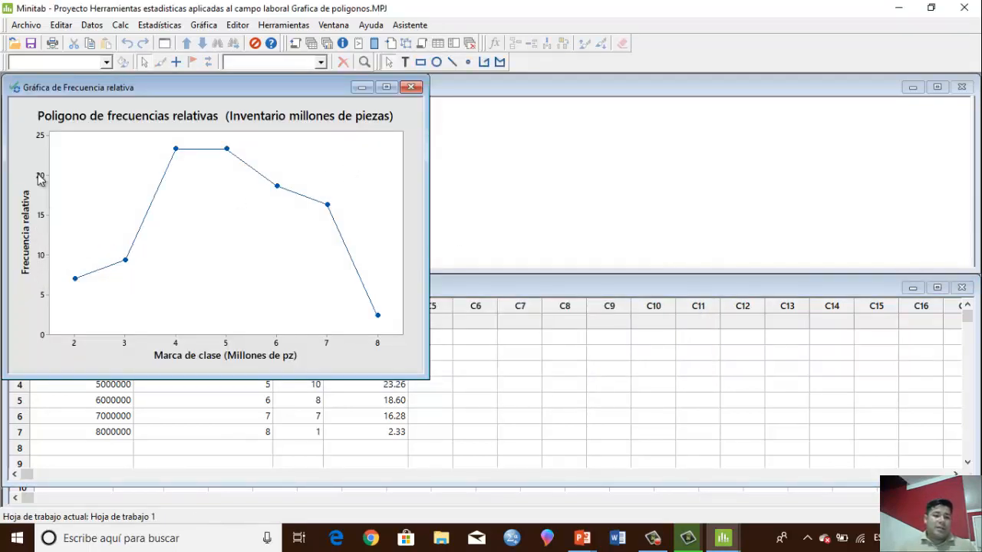
Add data labels showing the Y values to the points of the relative frequency polygon
right_click(70, 280)
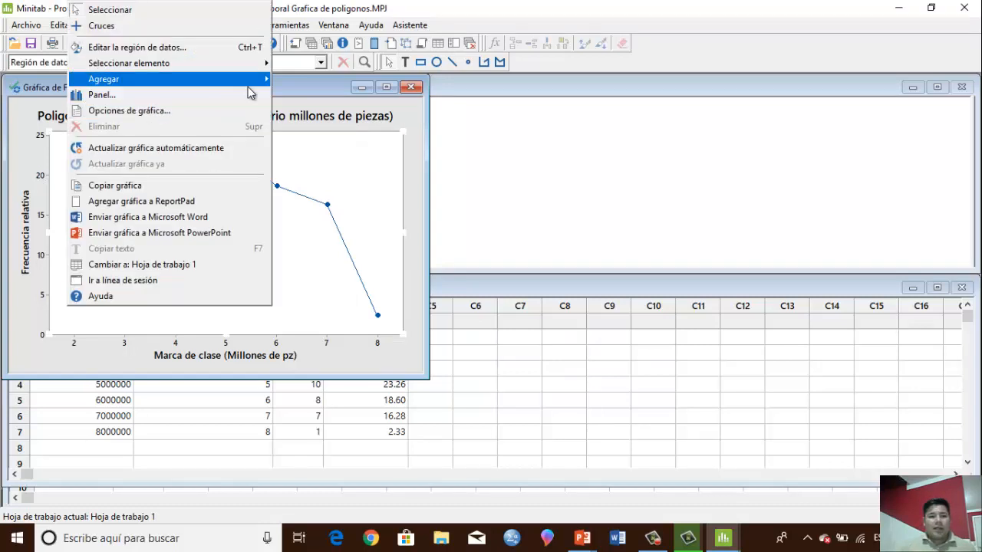
mouse_move(261, 79)
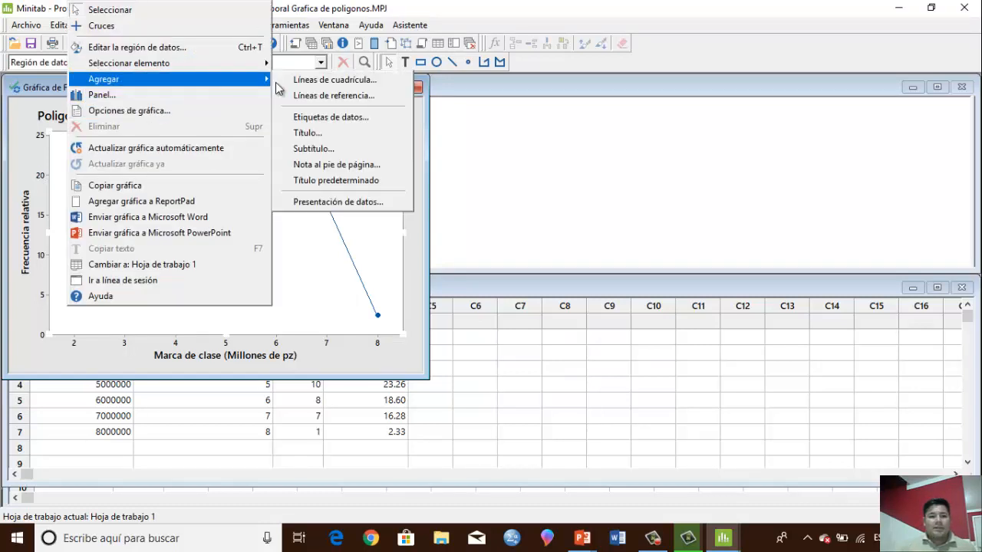
click(343, 117)
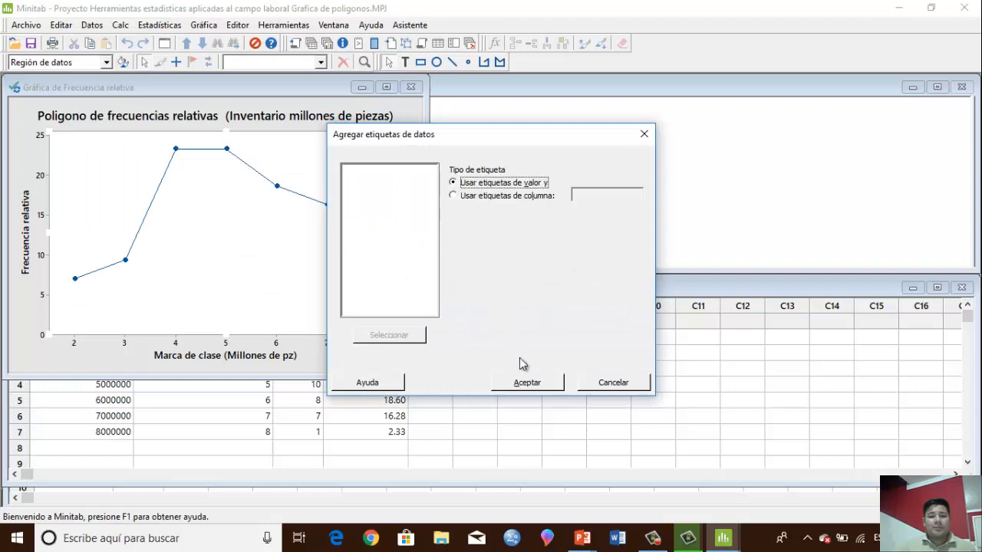
click(526, 382)
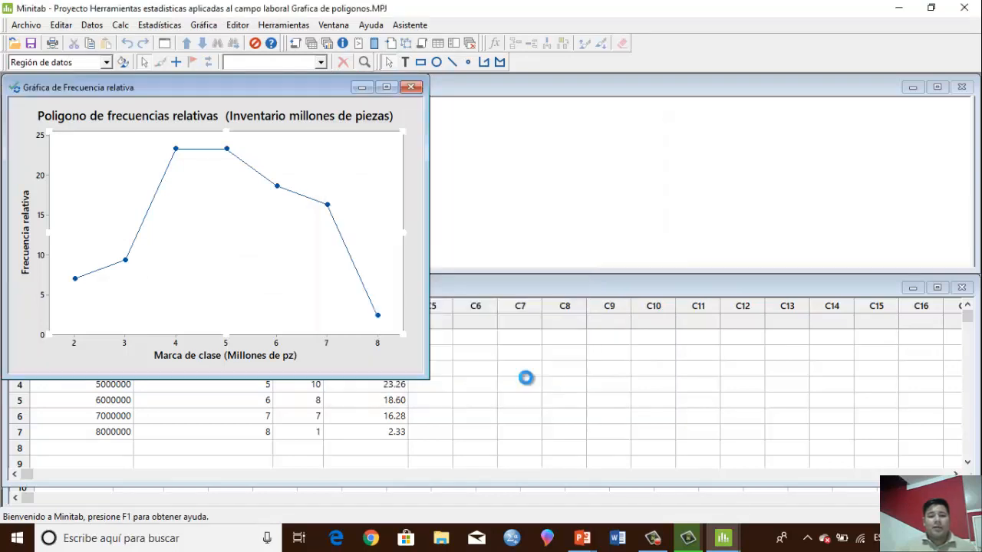
click(224, 267)
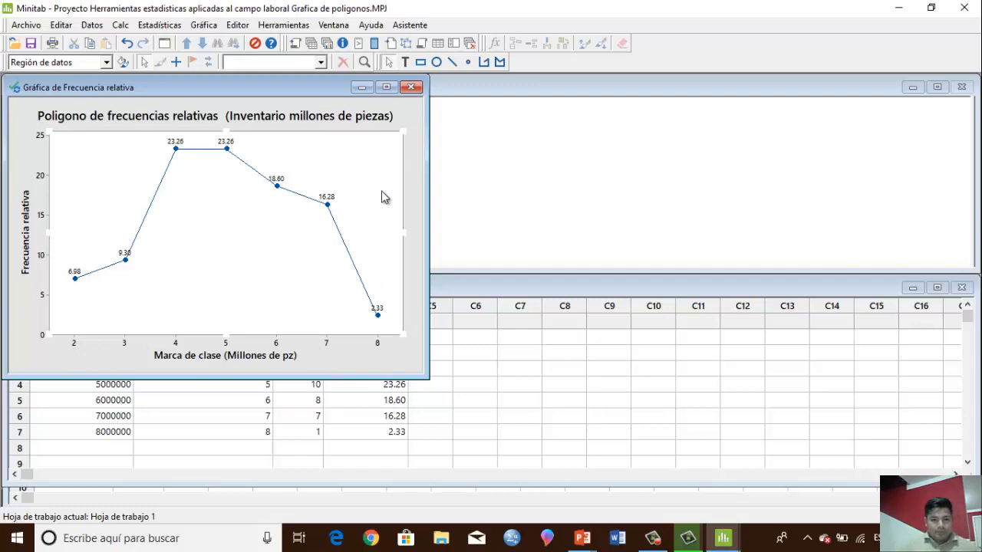
Close Minitab without saving the project changes and advance the presentation to the Grafica de ojiva exercise
click(964, 7)
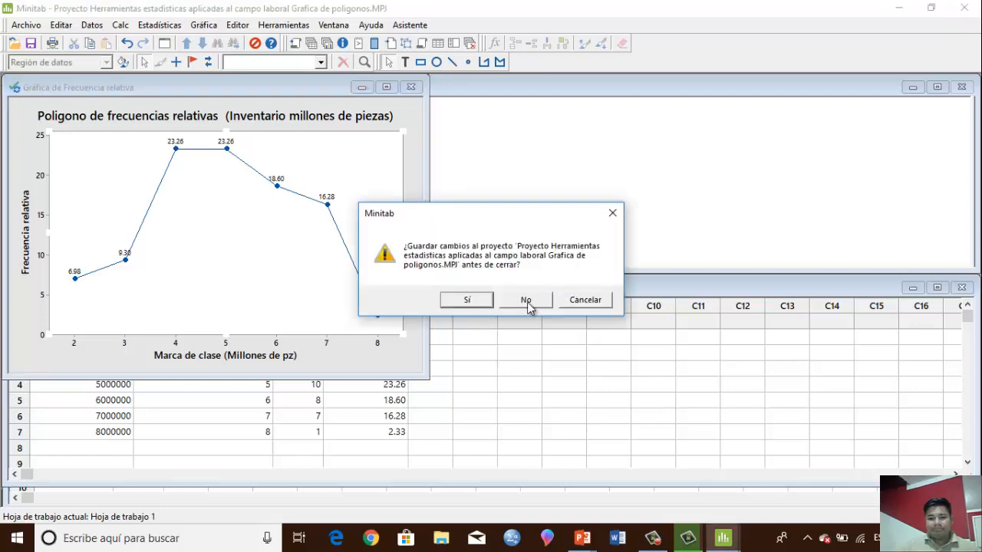
click(527, 300)
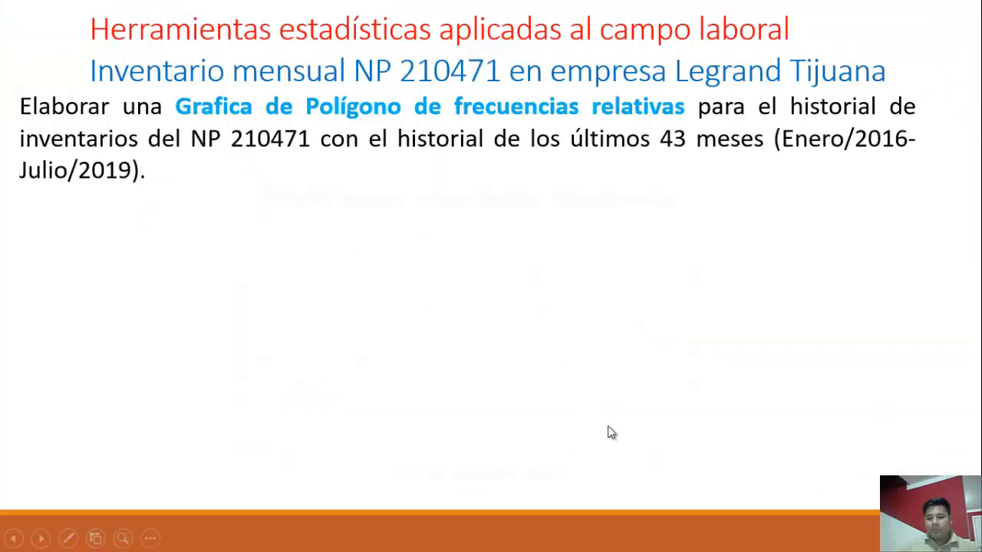
click(856, 268)
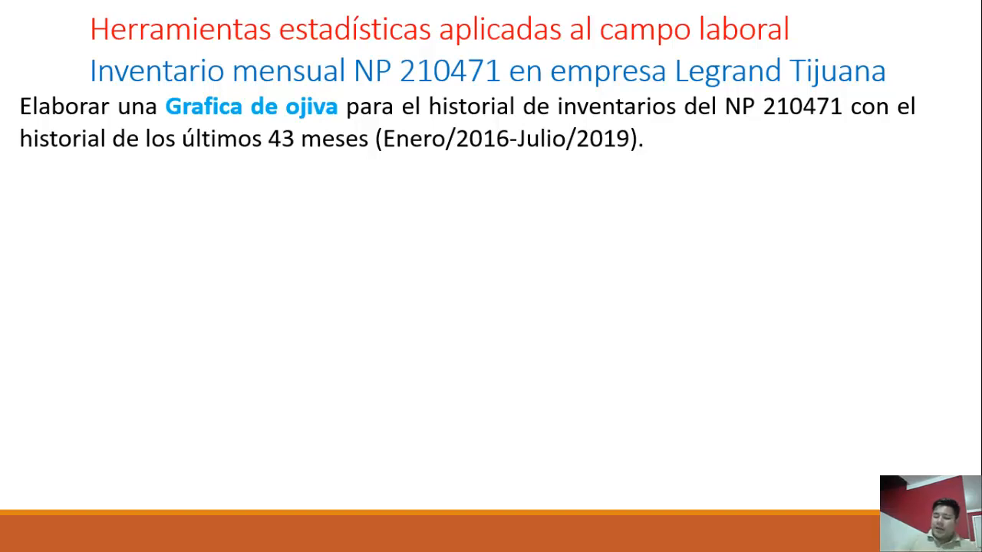
Open the Grafica de poligonos.MPJ project linked from the ojiva slide and bring the first rows of Hoja de trabajo 2 into view
click(603, 144)
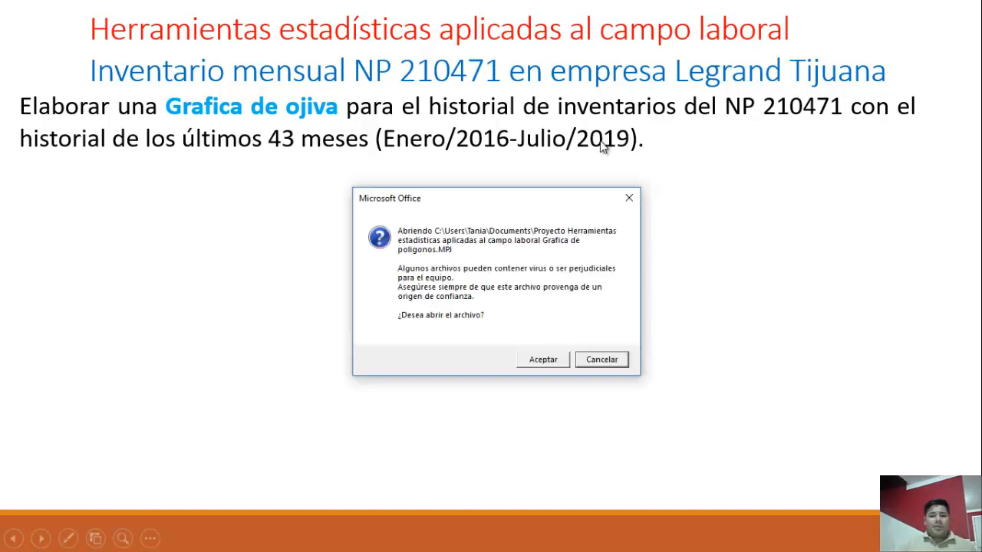
click(548, 361)
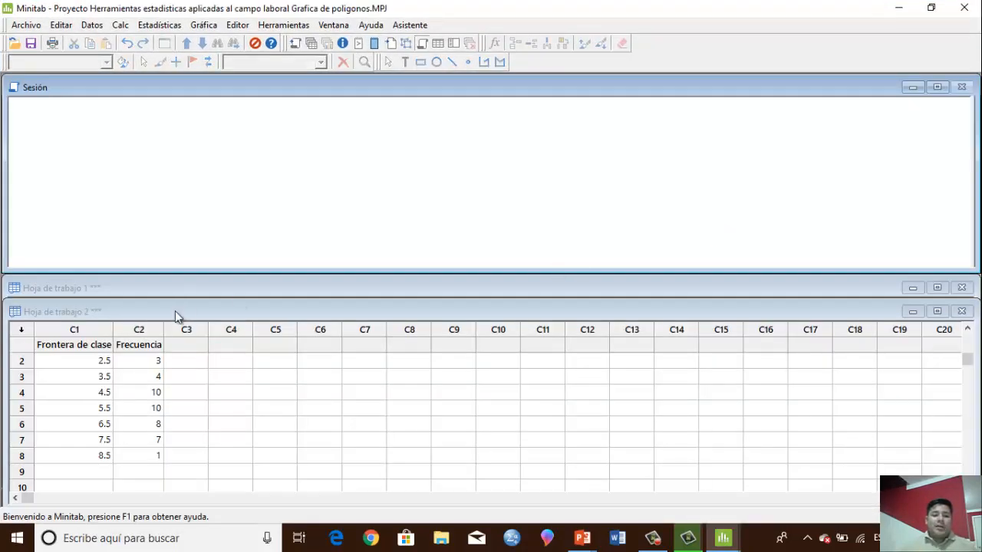
scroll(120, 390, up, 1)
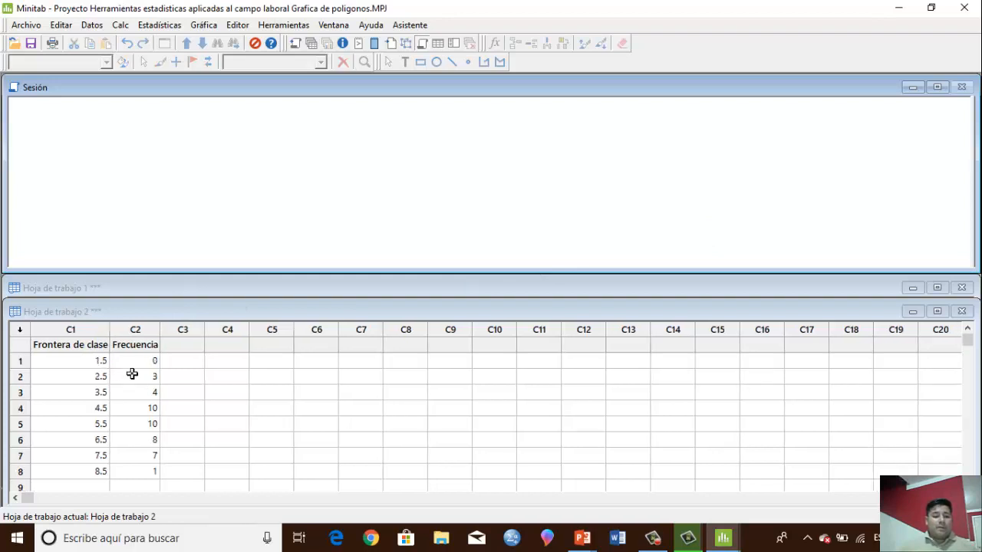
Review the class boundaries in the Frontera de clase column of Hoja de trabajo 2, from row 1 to row 8
click(103, 373)
scroll(108, 372, down, 2)
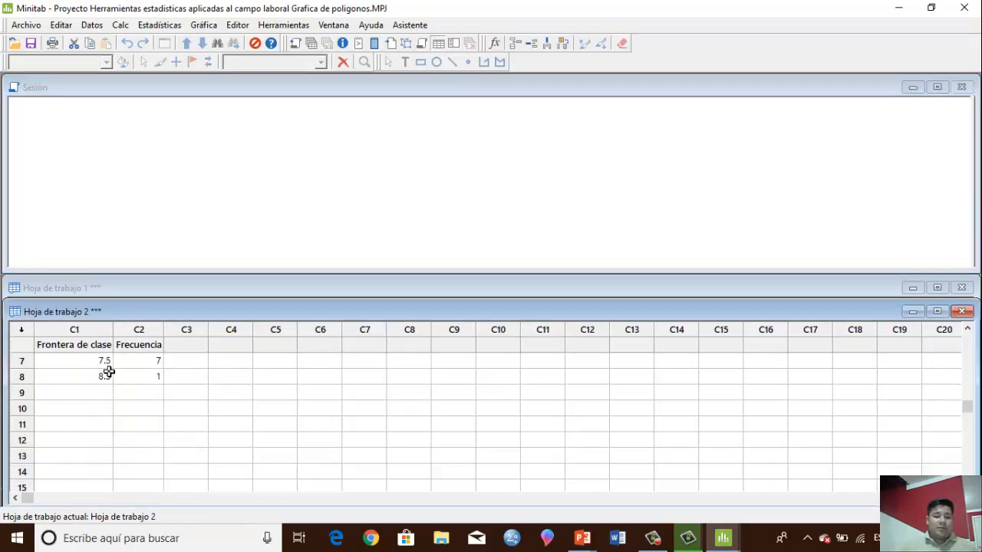
scroll(109, 372, up, 2)
drag(100, 365, 98, 378)
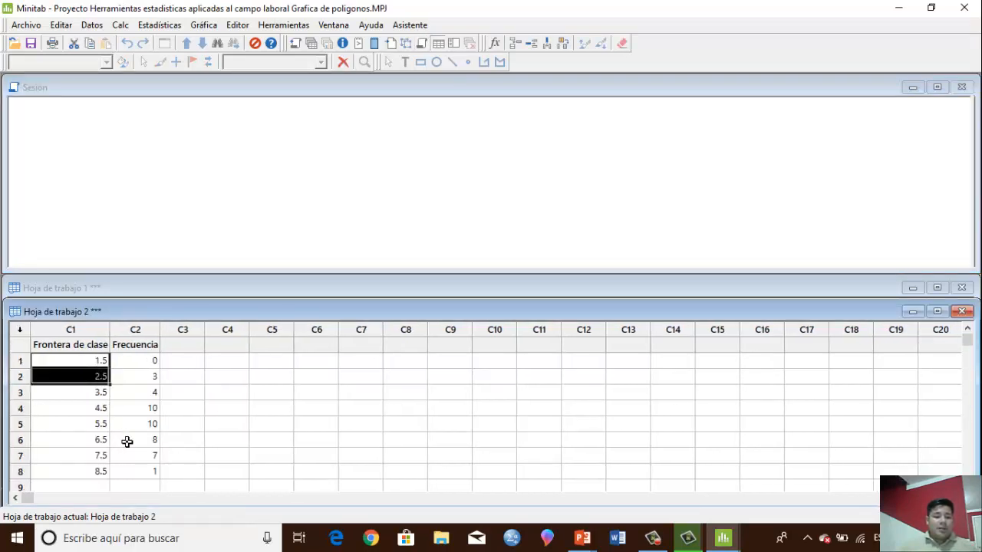
click(97, 471)
click(88, 366)
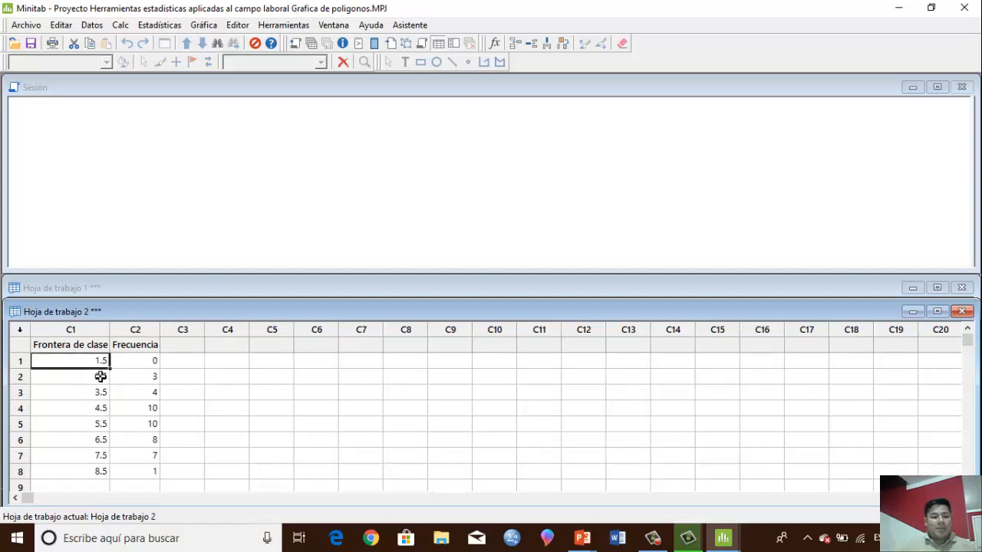
drag(100, 376, 92, 468)
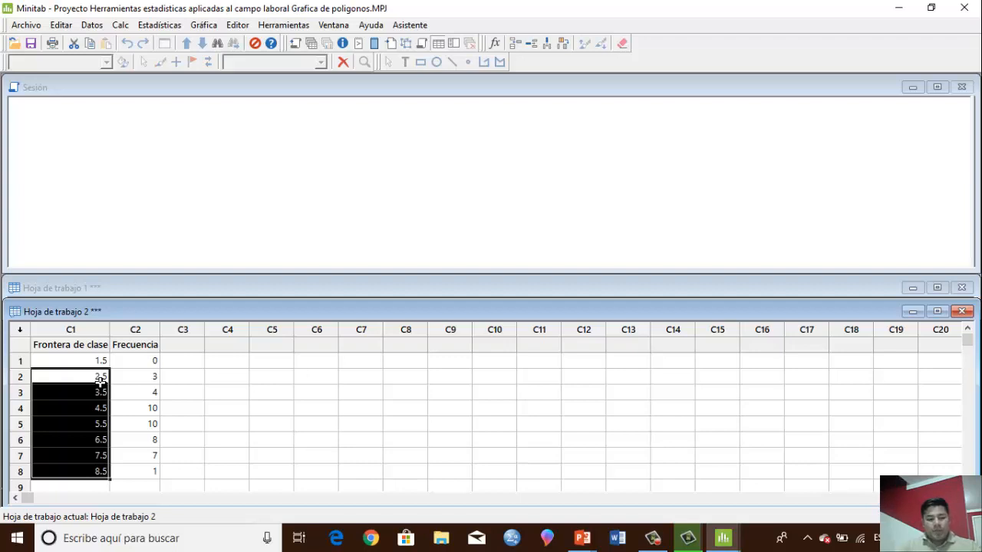
Examine how the Frecuencia values pair with the class boundaries, from the first row through the last
click(144, 361)
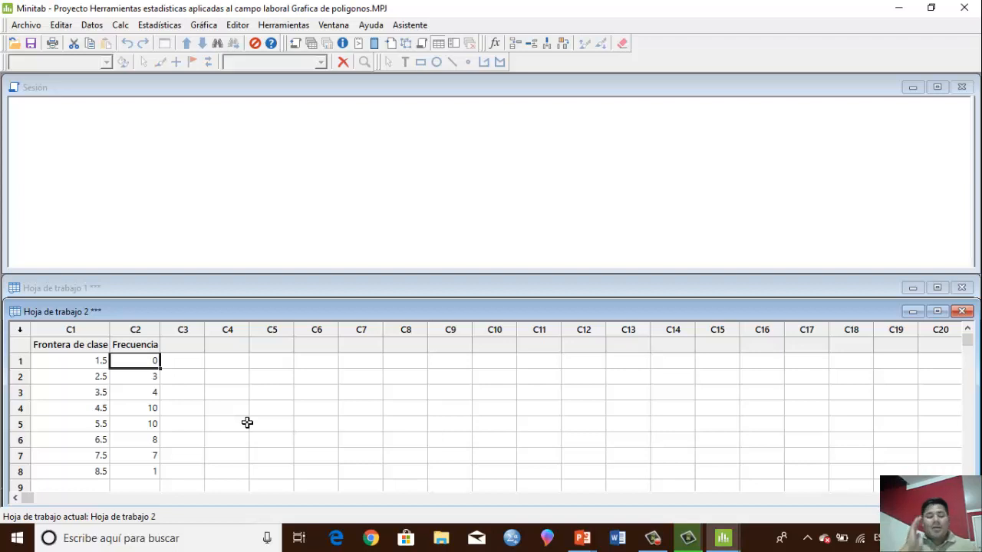
click(68, 361)
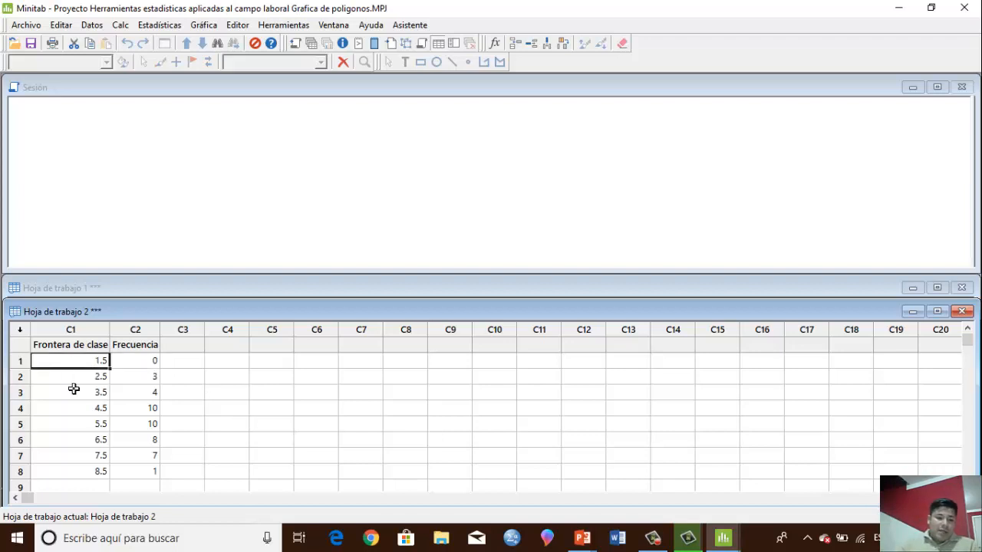
click(20, 364)
click(83, 365)
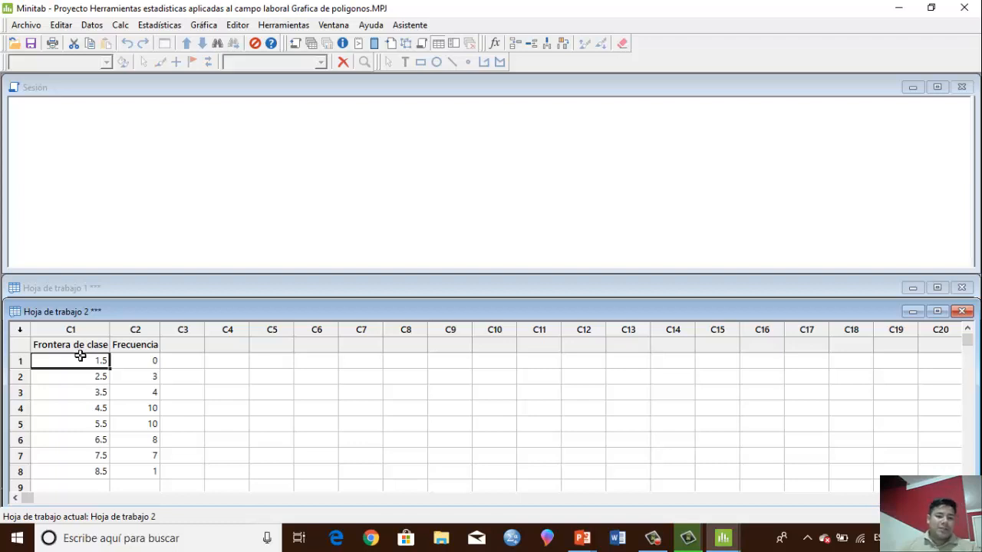
click(124, 380)
scroll(126, 383, down, 1)
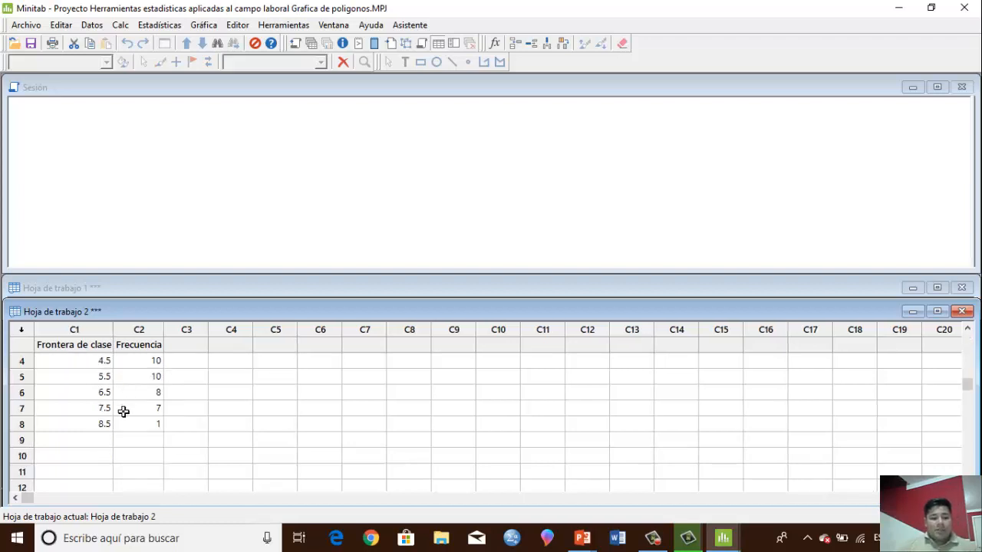
click(123, 421)
scroll(122, 414, up, 1)
click(144, 344)
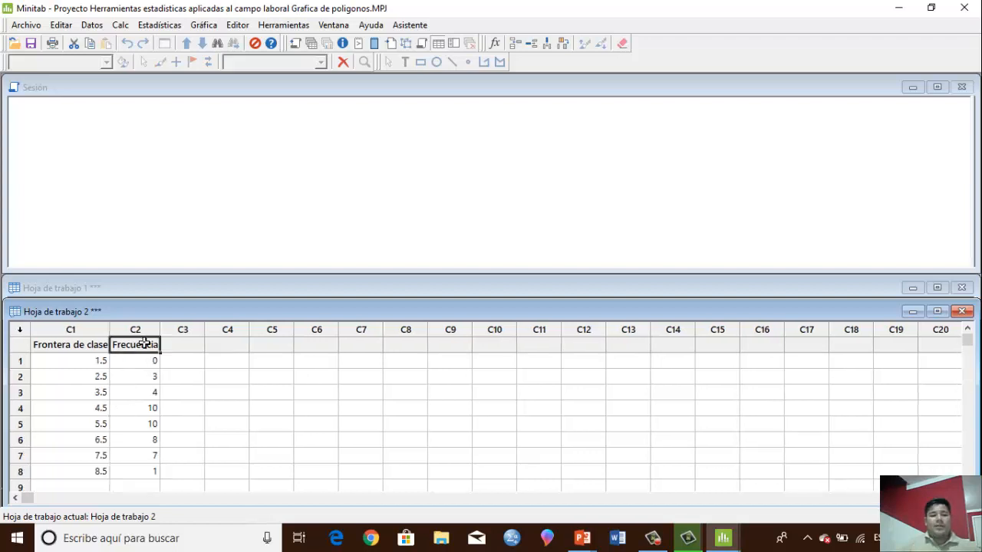
Start a simple bar chart of values from a table, with Frecuencia as graph variable and Frontera de clase as categorical variable
click(205, 26)
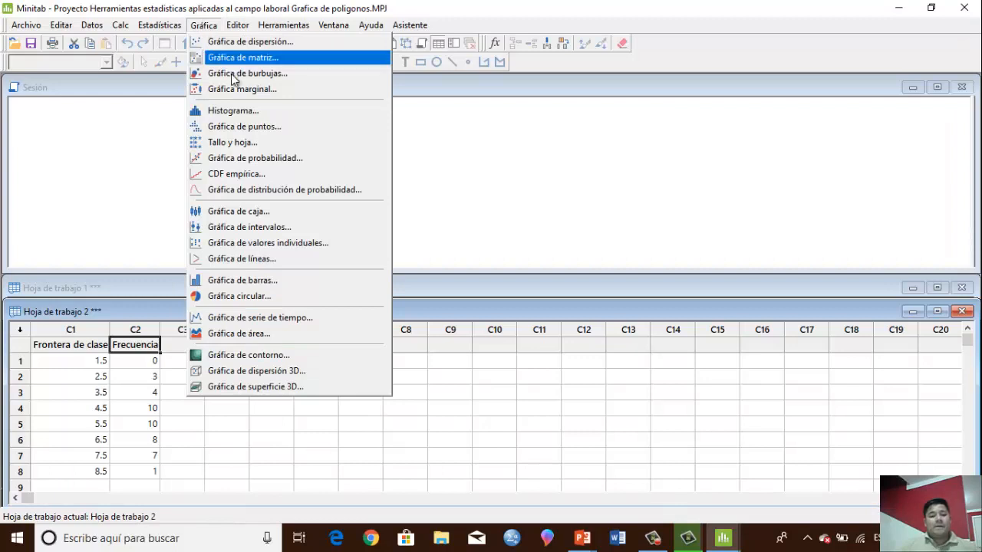
click(263, 282)
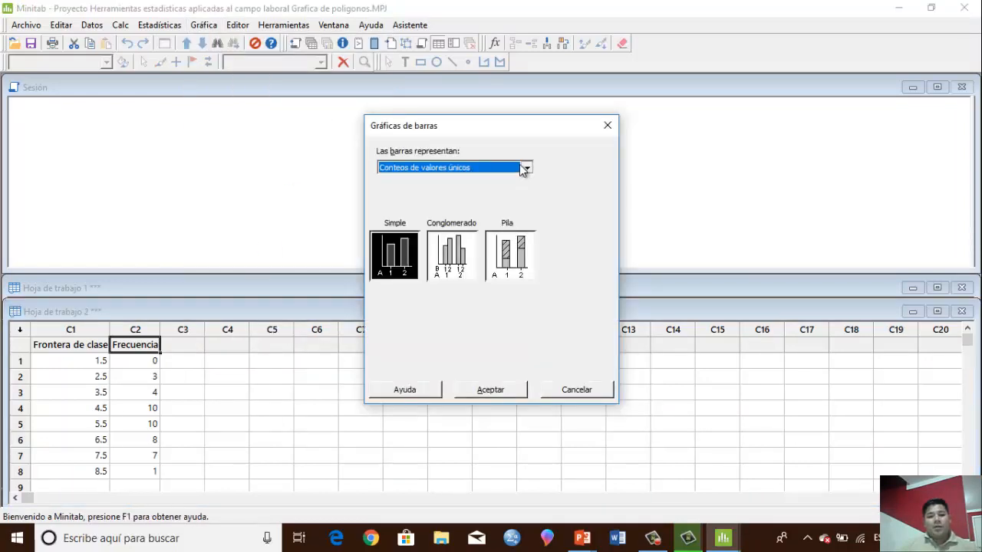
click(526, 167)
click(428, 200)
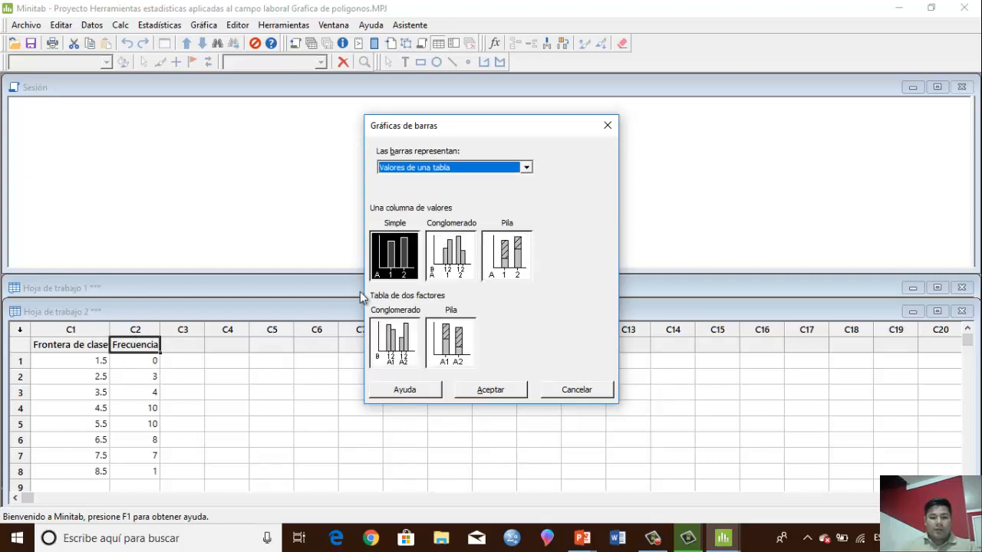
click(489, 392)
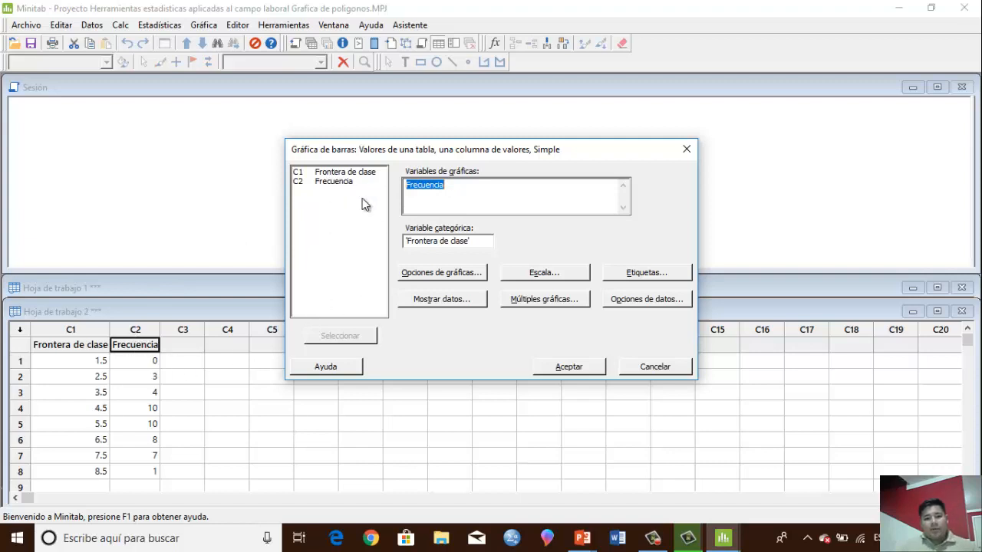
Have the chart accumulate Y across X in default order and display symbols with a connecting line instead of bars
click(442, 274)
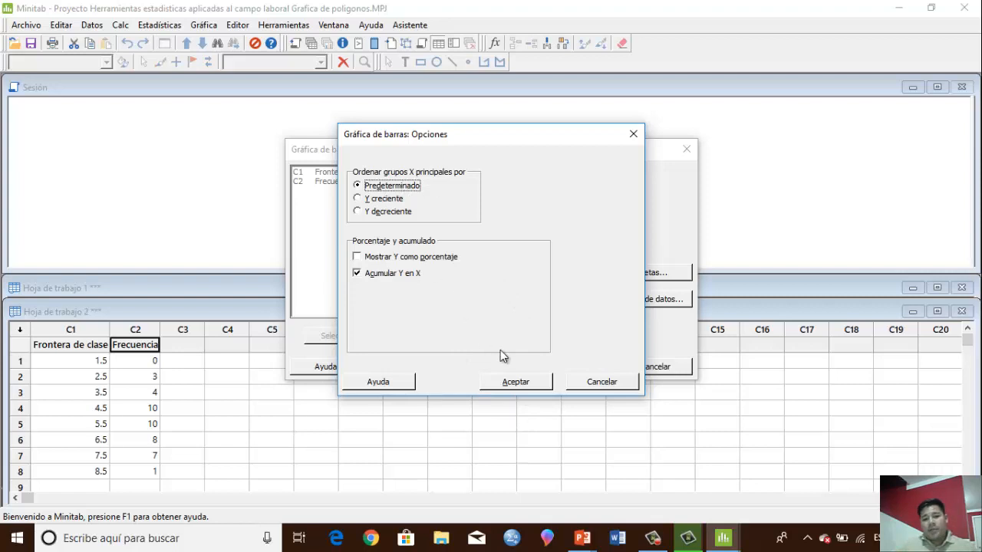
click(517, 382)
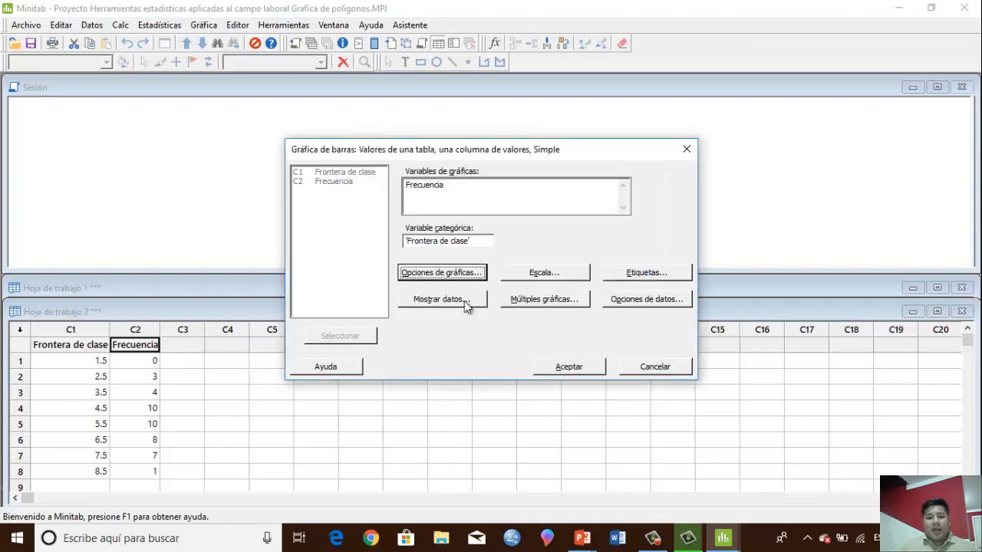
click(464, 300)
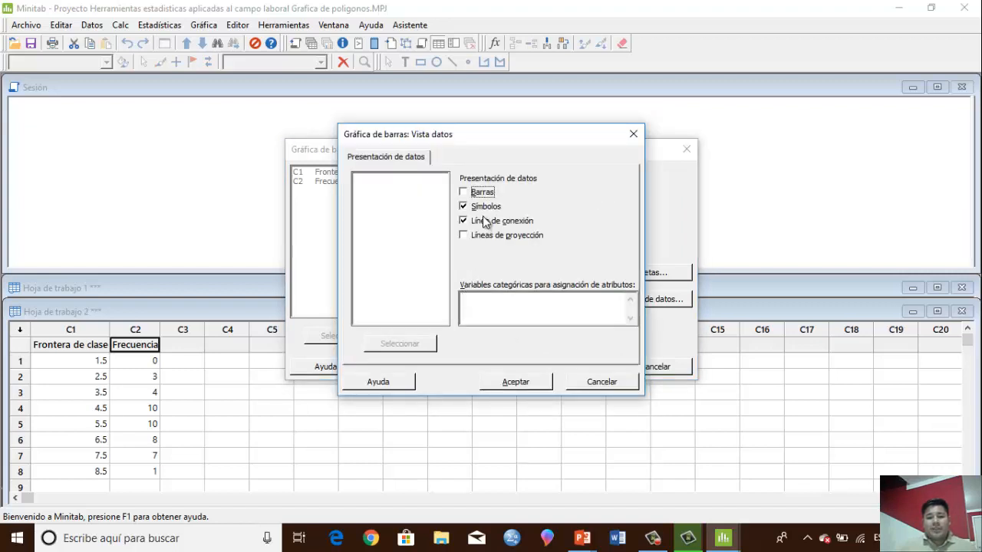
click(535, 388)
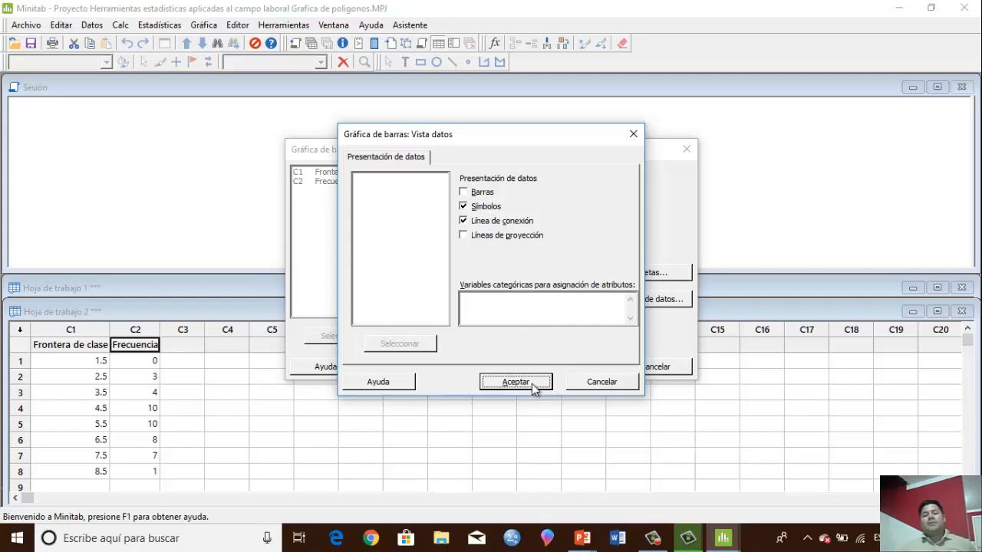
Title the chart "Grafica de ojiva (Inventario millones de piezas)" and generate it
click(675, 277)
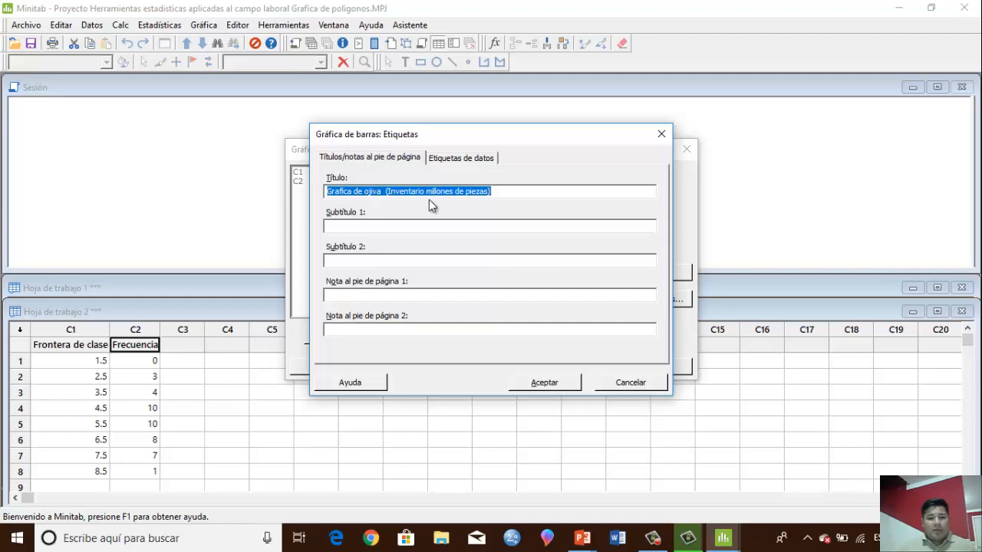
click(570, 385)
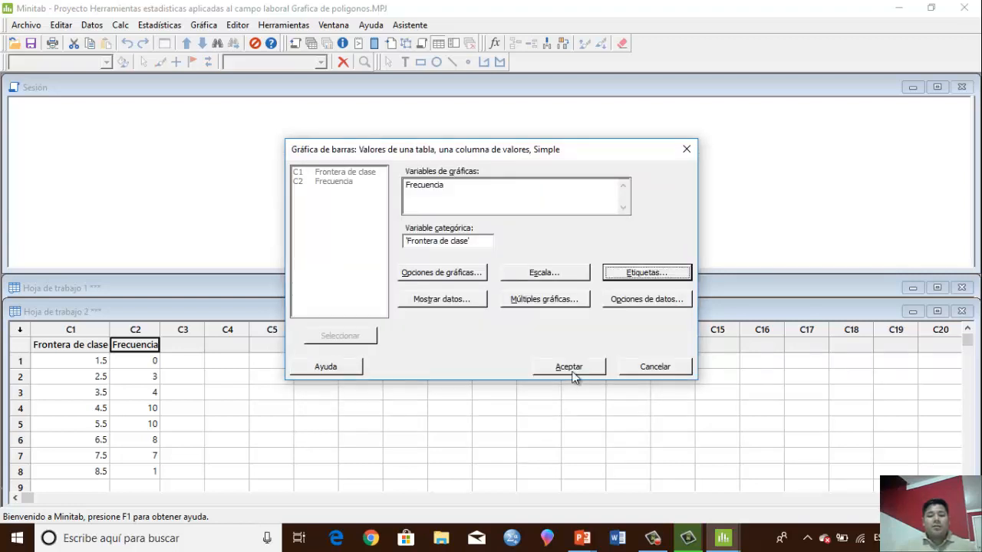
click(571, 372)
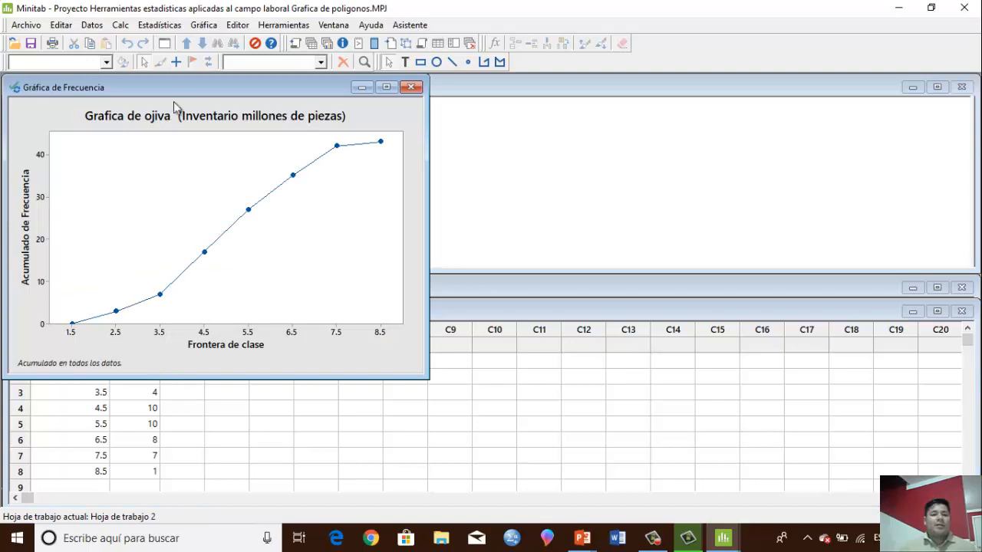
Move the ojiva graph clear of the worksheet data and add data labels showing the Y values to its points
drag(187, 91, 471, 148)
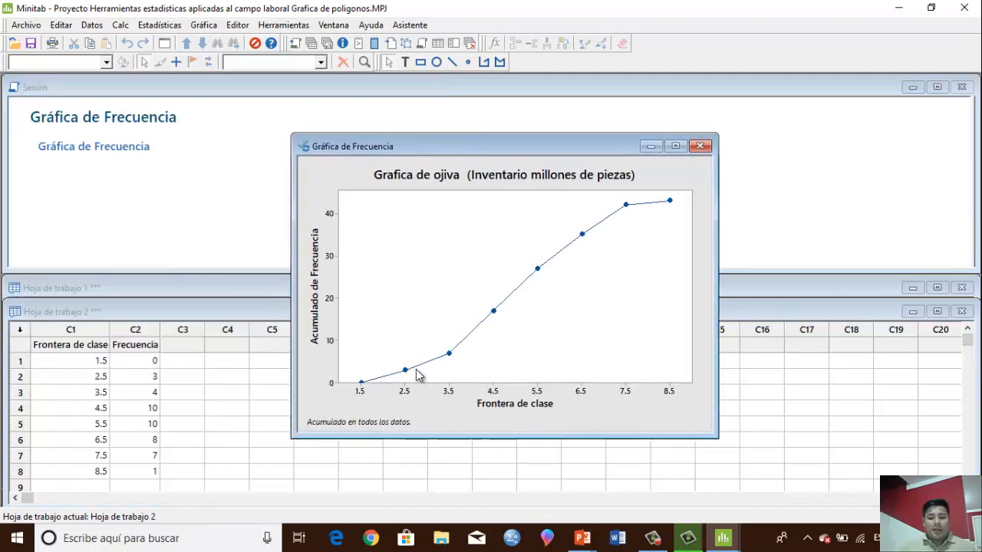
right_click(402, 331)
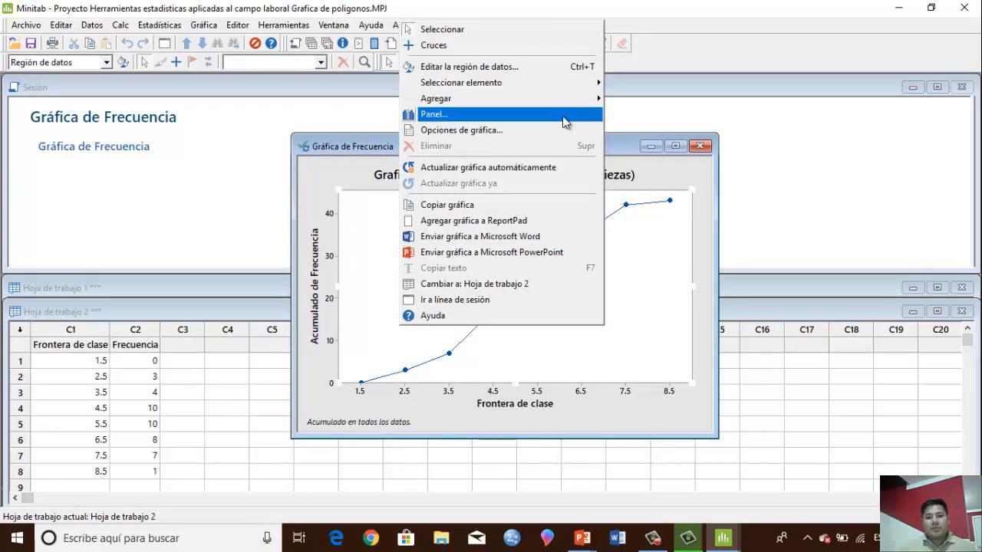
mouse_move(591, 98)
click(663, 138)
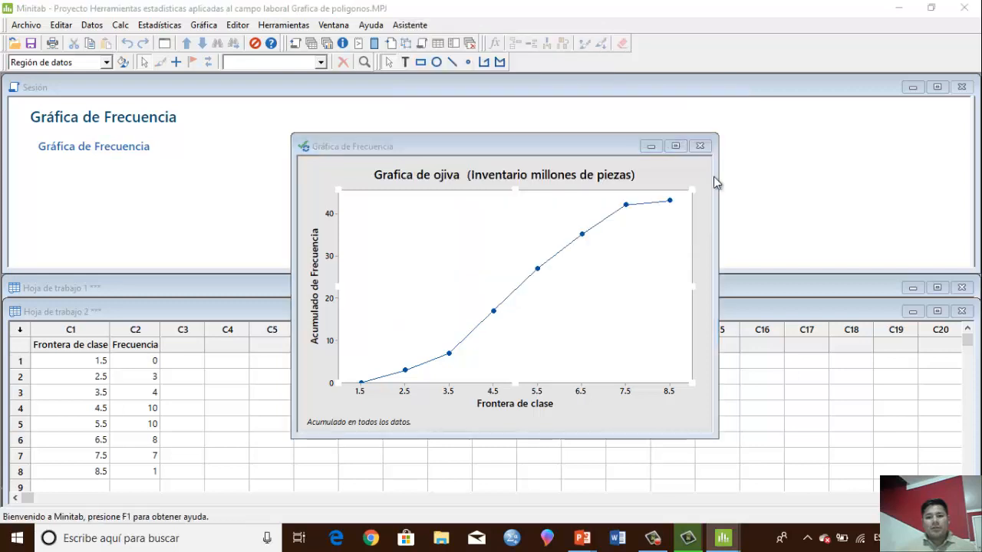
click(541, 383)
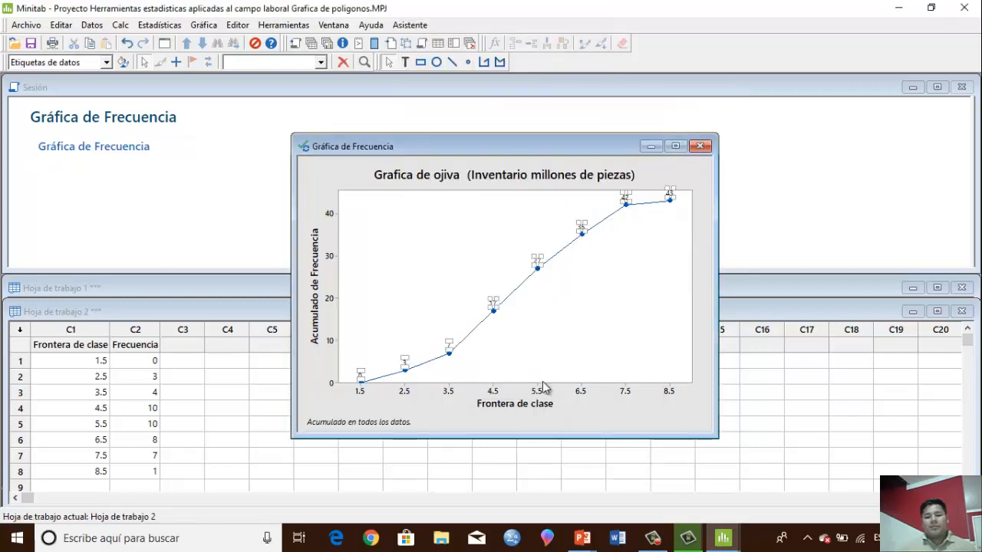